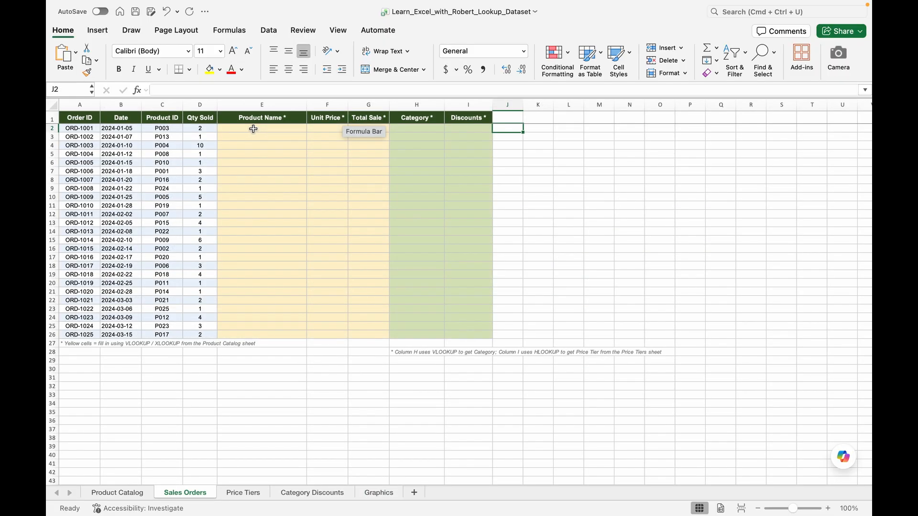
Step: Start a VLOOKUP formula in E2 with lookup value C2 and the absolute table range 'Product Catalog'!$A$2:$F$26
{"action": "left_click", "coordinate": [254, 129]}
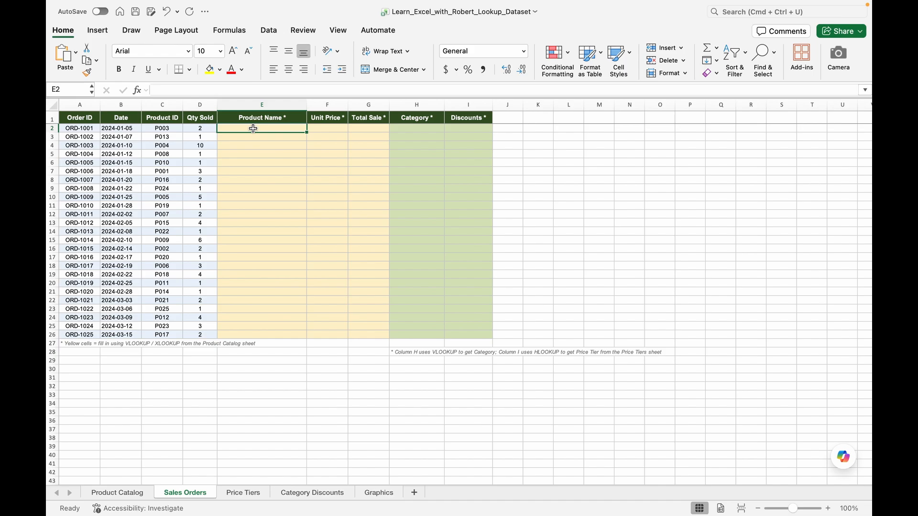
{"action": "type", "text": "=vloo"}
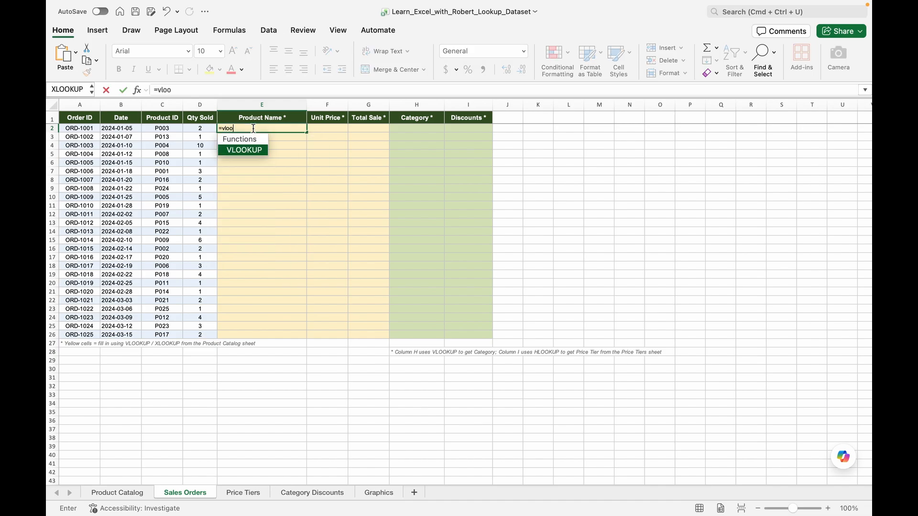
{"action": "type", "text": "kup("}
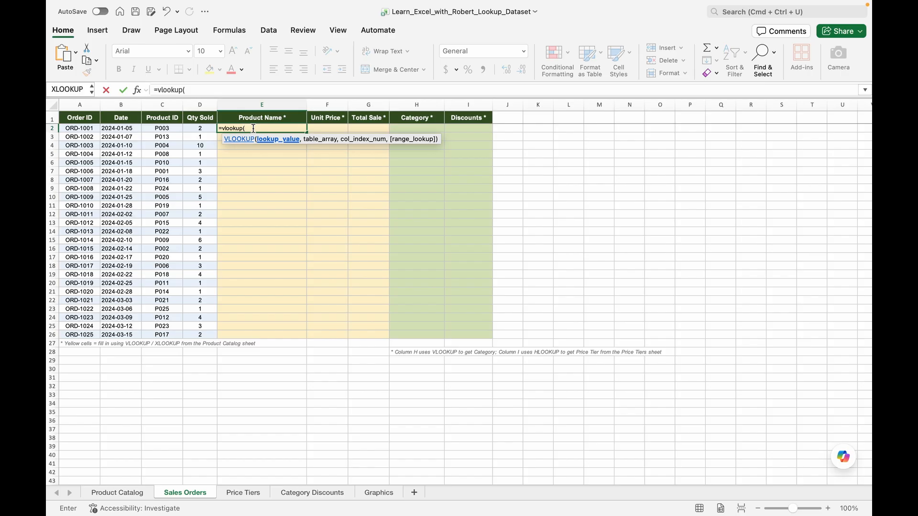
{"action": "left_click", "coordinate": [171, 128]}
{"action": "type", "text": ","}
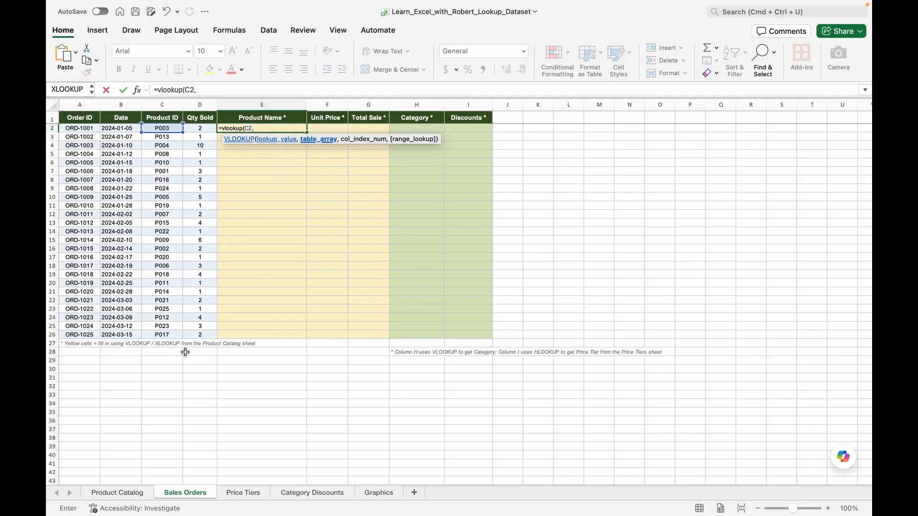
{"action": "left_click", "coordinate": [119, 493]}
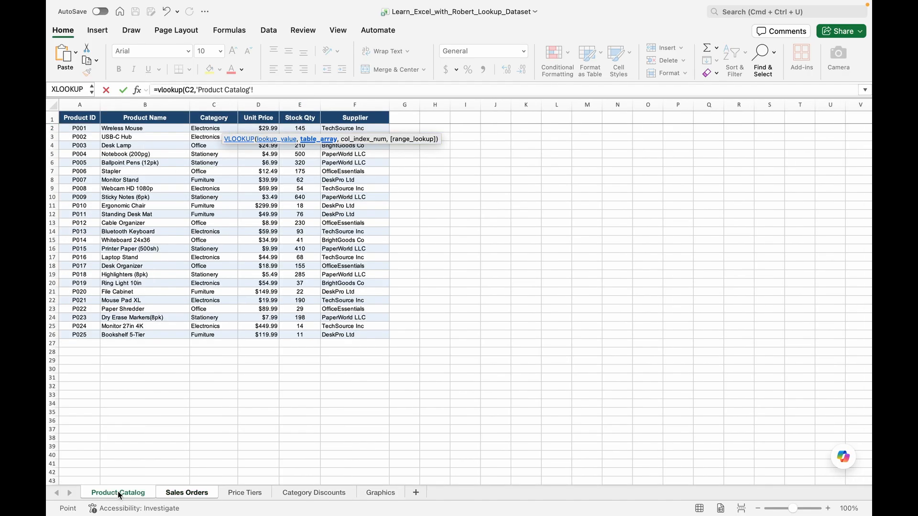
{"action": "left_click_drag", "start_coordinate": [80, 128], "coordinate": [337, 335]}
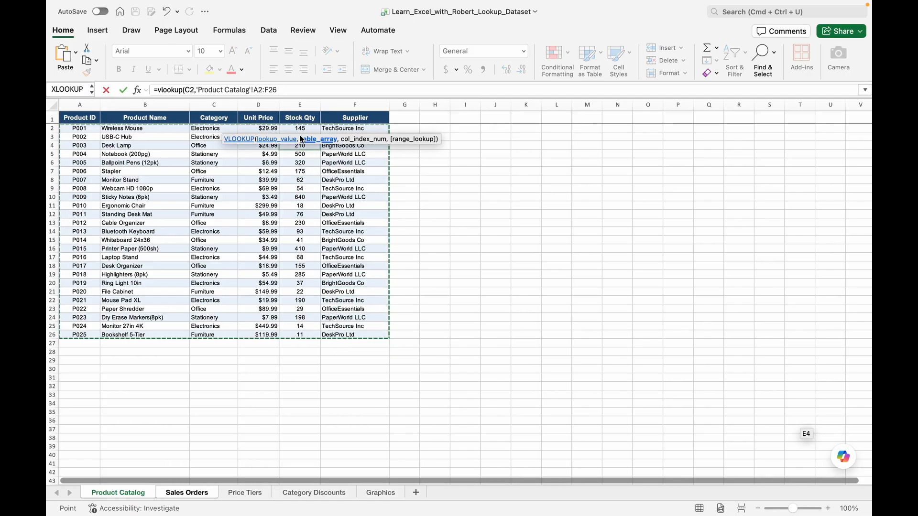
{"action": "left_click_drag", "start_coordinate": [286, 91], "coordinate": [255, 91]}
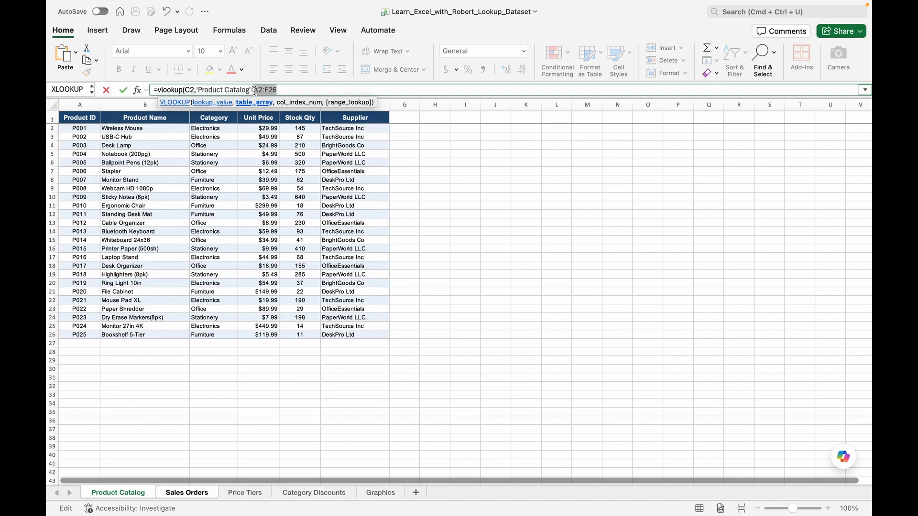
{"action": "key", "text": "F4"}
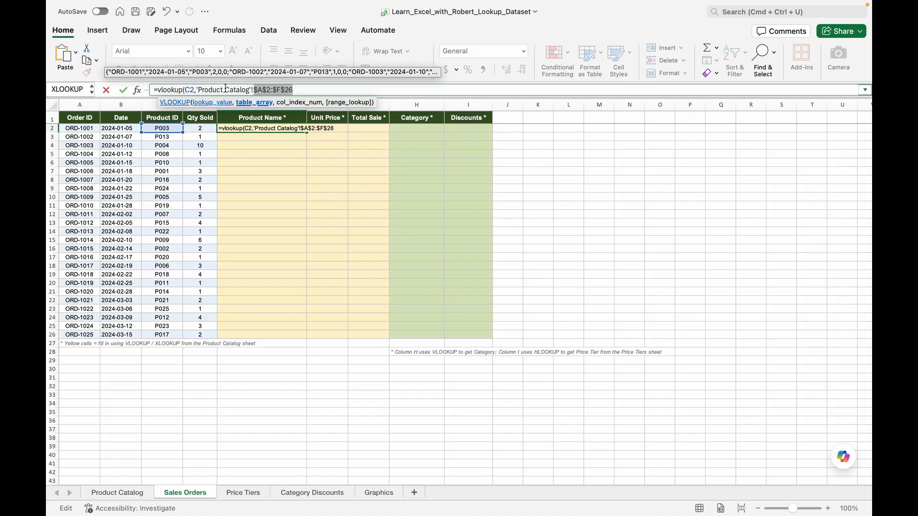
Step: Complete the Product Name lookup with column index 2 and exact match (FALSE), and fill it down from E2 to E26
{"action": "left_click", "coordinate": [308, 90]}
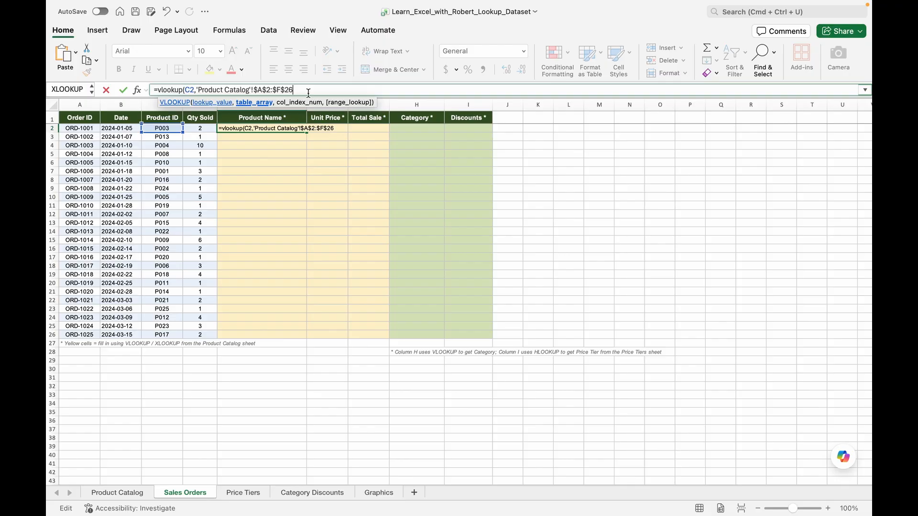
{"action": "type", "text": ","}
{"action": "type", "text": "2,"}
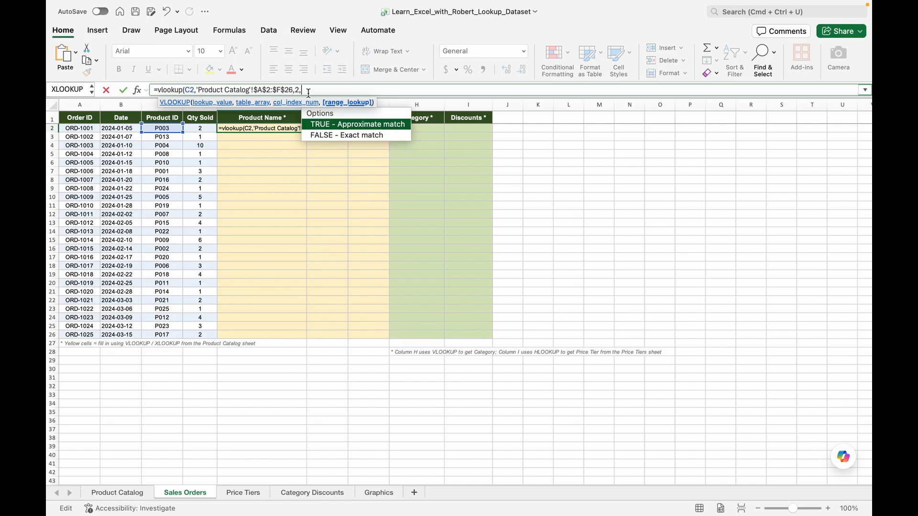
{"action": "left_click", "coordinate": [321, 136]}
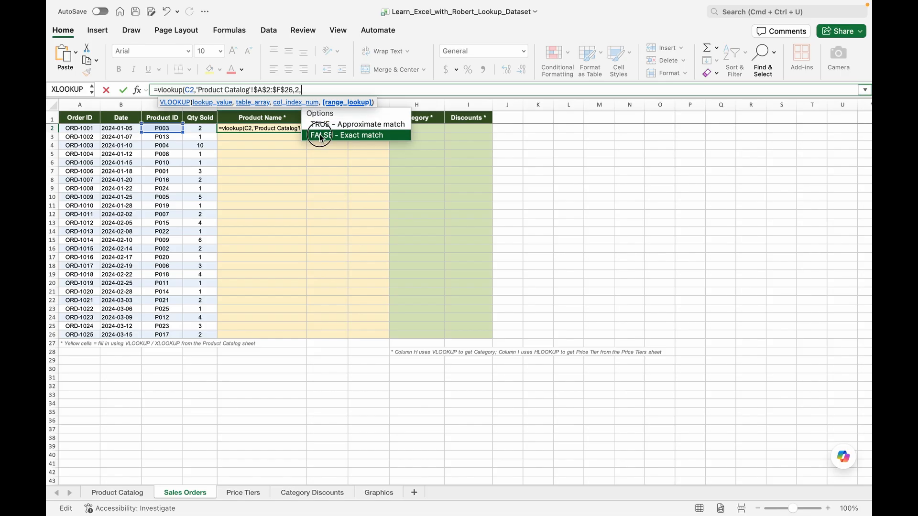
{"action": "left_click", "coordinate": [320, 136]}
{"action": "type", "text": ")"}
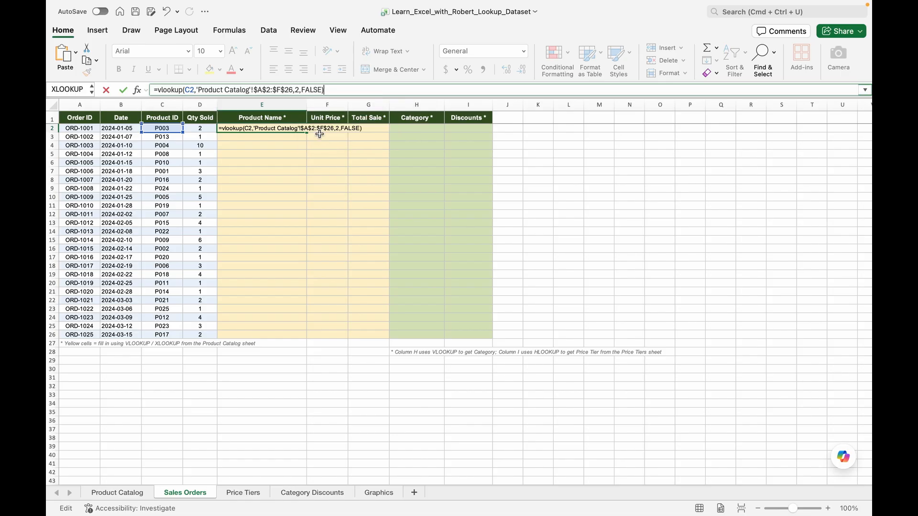
{"action": "key", "text": "Return"}
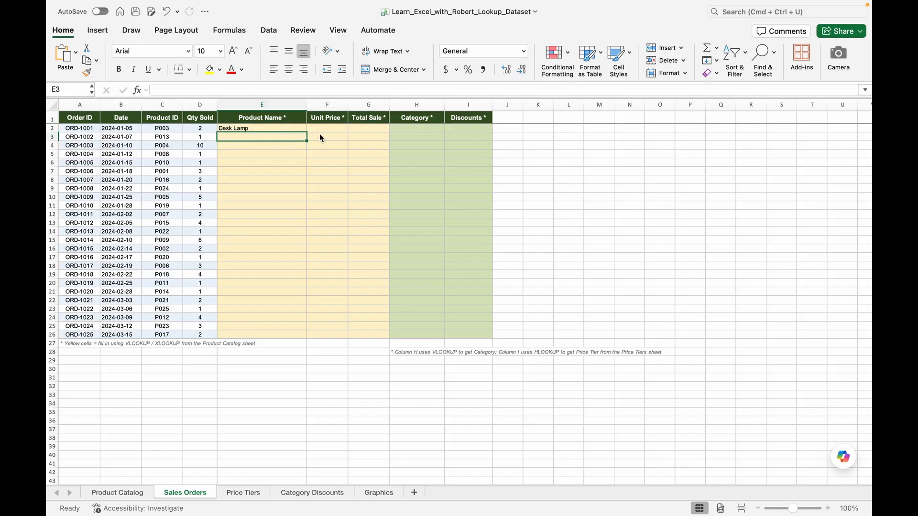
{"action": "left_click", "coordinate": [253, 129]}
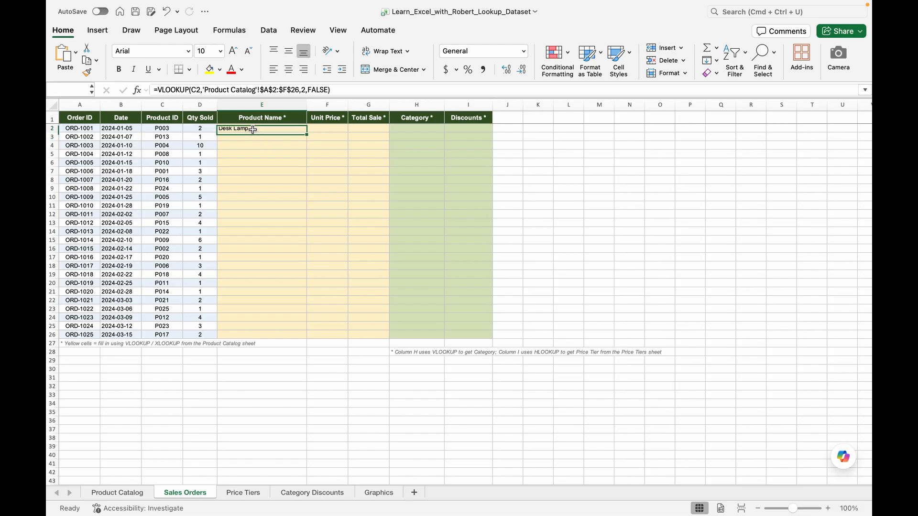
{"action": "left_click_drag", "start_coordinate": [307, 132], "coordinate": [306, 336]}
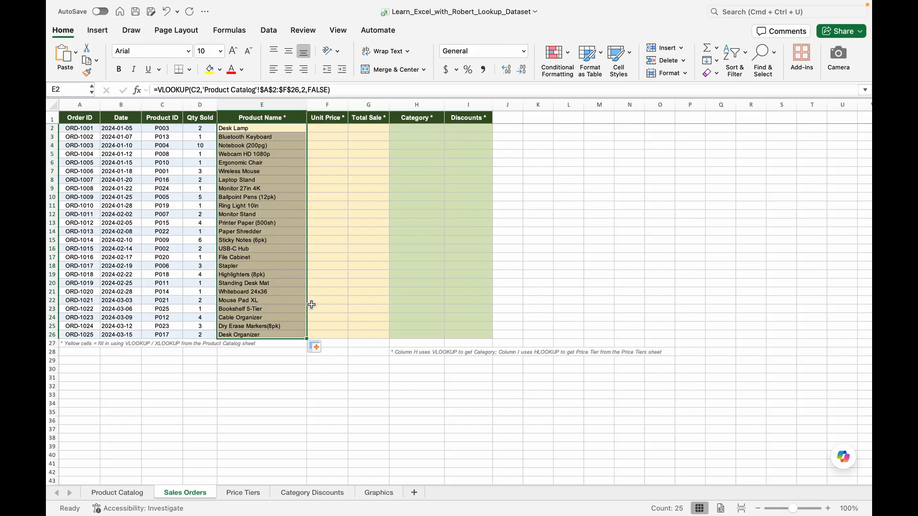
Step: Start a VLOOKUP formula in F2 with lookup value C2 and the absolute table range 'Product Catalog'!$A$2:$F$26
{"action": "left_click", "coordinate": [325, 128]}
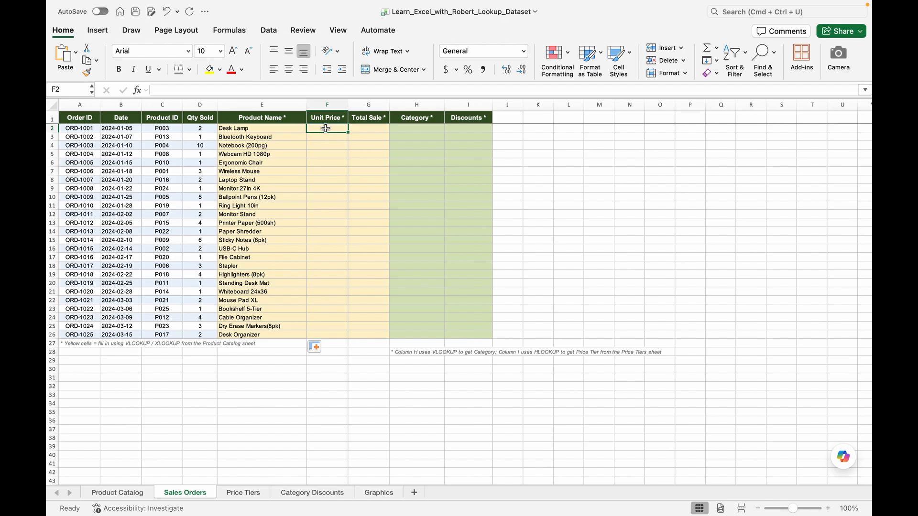
{"action": "type", "text": "="}
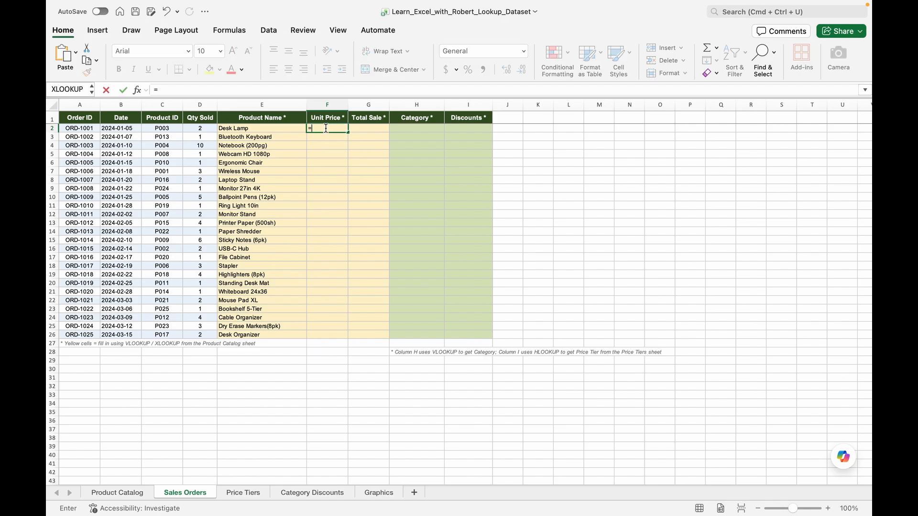
{"action": "type", "text": "vlooku"}
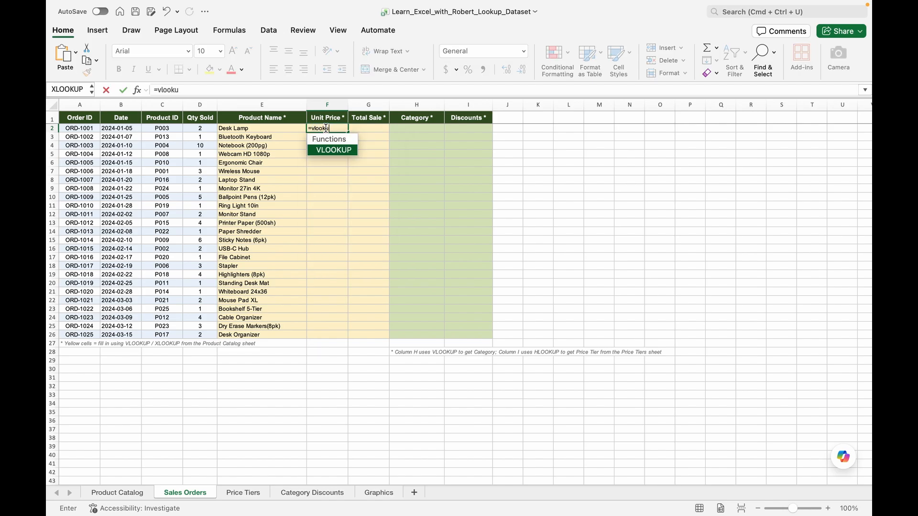
{"action": "type", "text": "p("}
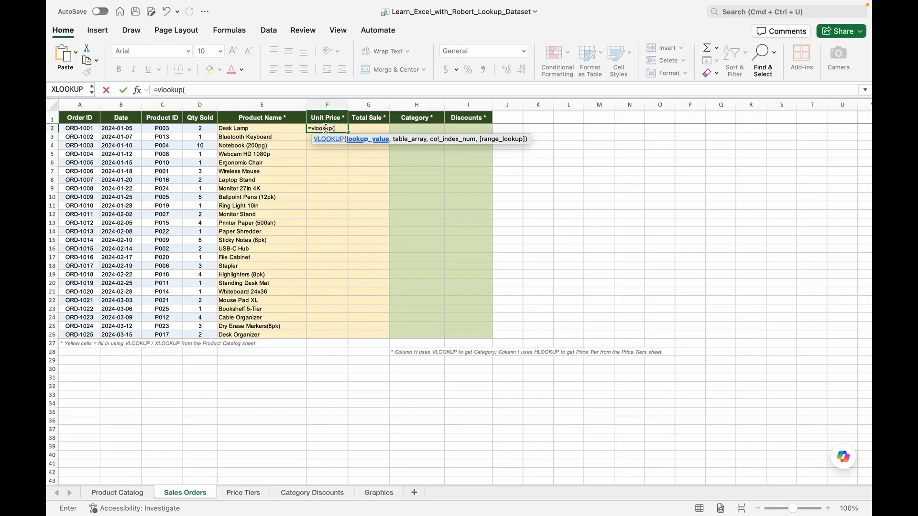
{"action": "left_click", "coordinate": [167, 129]}
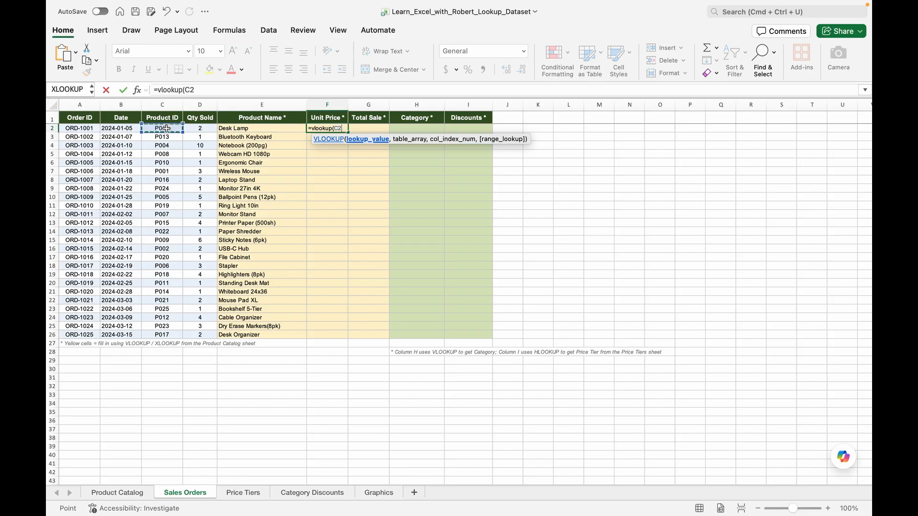
{"action": "type", "text": ","}
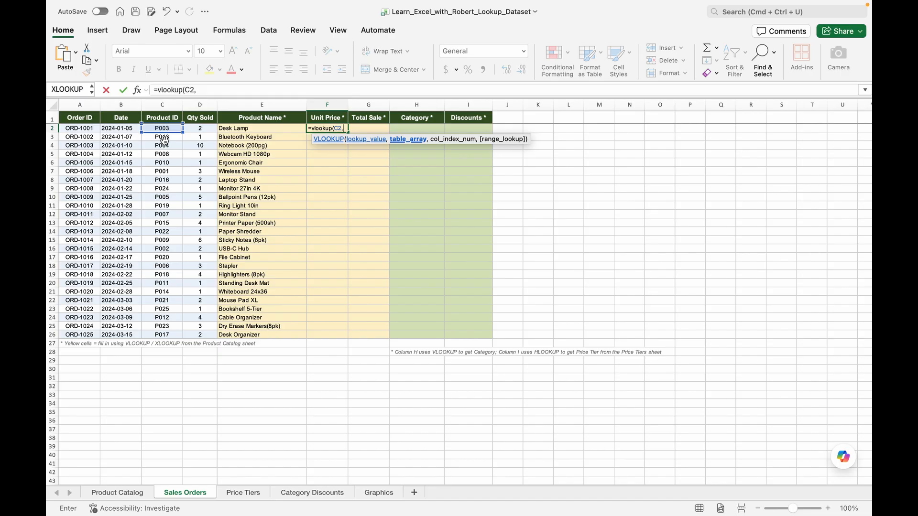
{"action": "left_click", "coordinate": [109, 493]}
{"action": "left_click_drag", "start_coordinate": [81, 128], "coordinate": [361, 335]}
{"action": "left_click_drag", "start_coordinate": [286, 90], "coordinate": [255, 96]}
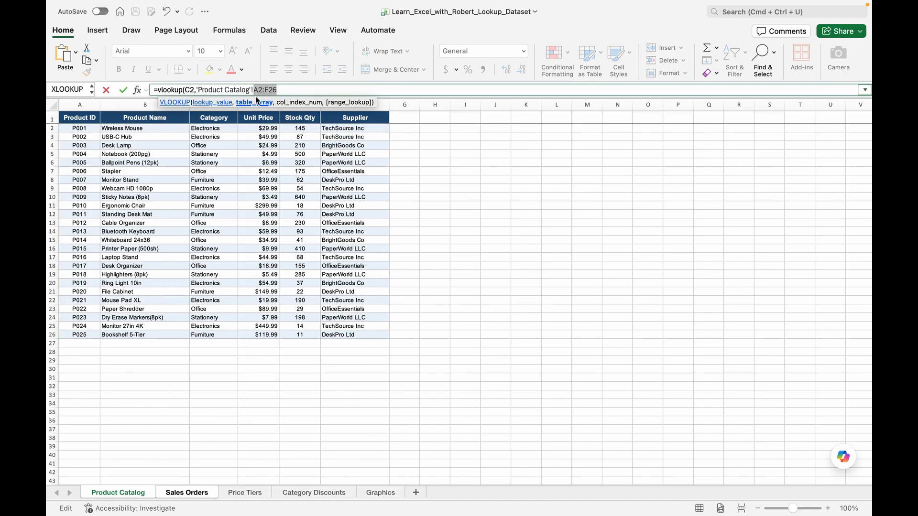
{"action": "key", "text": "F4"}
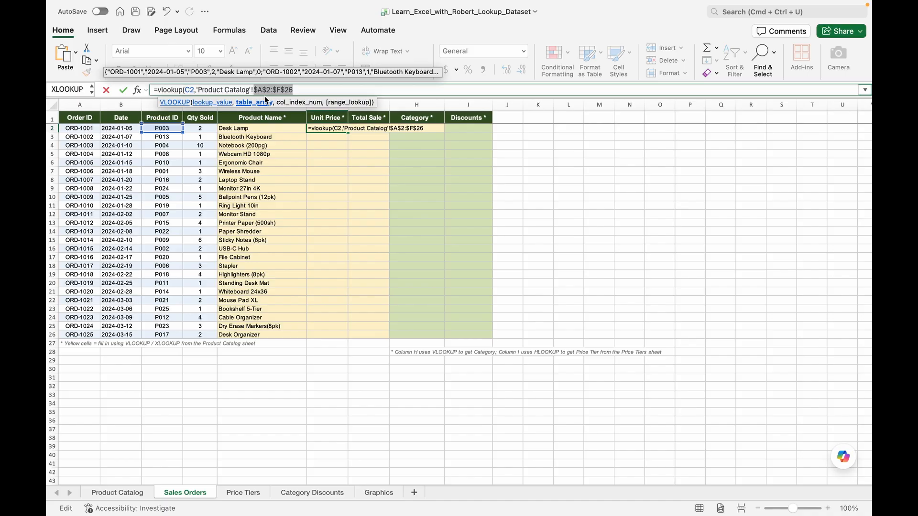
Step: Complete the Unit Price lookup with column index 4 and exact match (FALSE), and fill it down from F2 to F26
{"action": "left_click", "coordinate": [312, 88]}
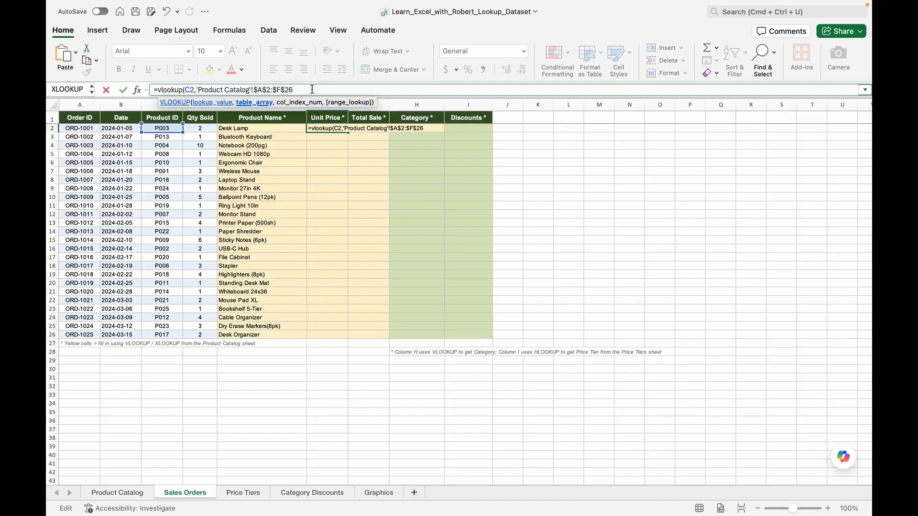
{"action": "type", "text": ","}
{"action": "type", "text": "4,"}
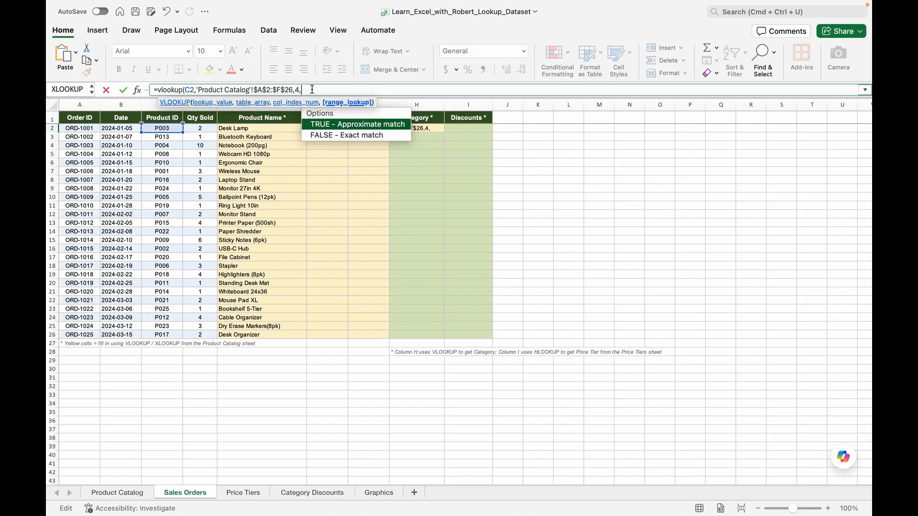
{"action": "double_click", "coordinate": [319, 135]}
{"action": "type", "text": ")"}
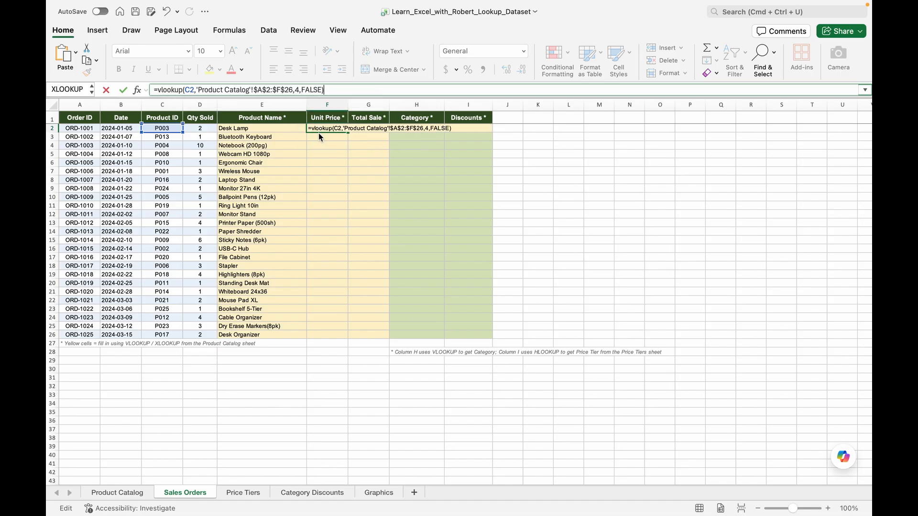
{"action": "key", "text": "Return"}
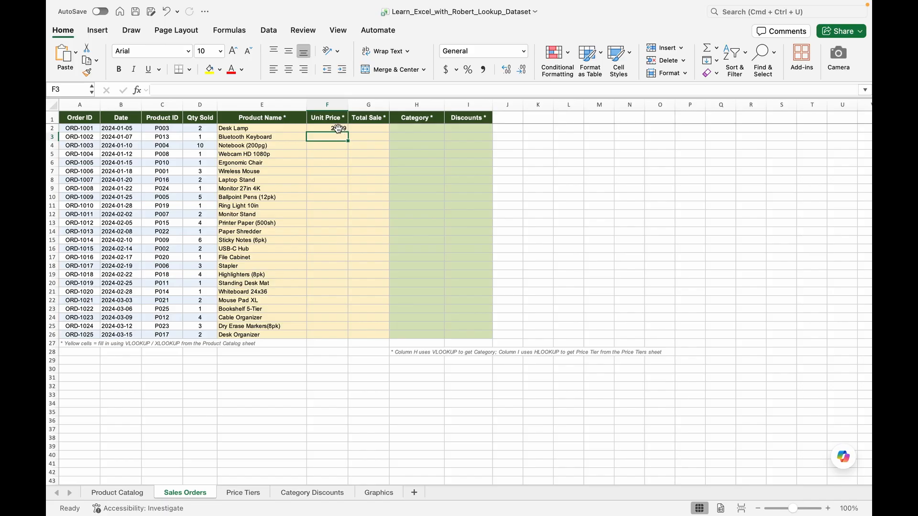
{"action": "left_click", "coordinate": [340, 130]}
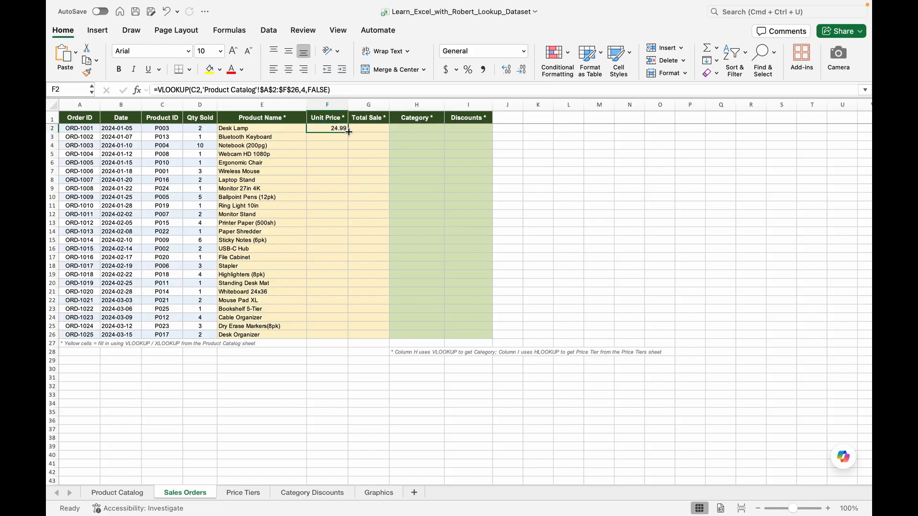
{"action": "left_click_drag", "start_coordinate": [348, 131], "coordinate": [349, 336]}
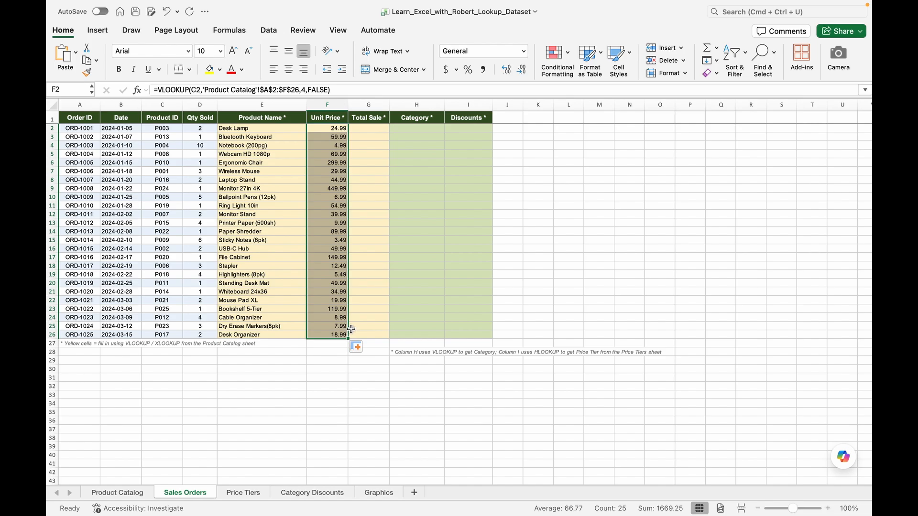
Step: Calculate Total Sale in G2 with the formula =D2*F2 and fill it down to G26
{"action": "left_click", "coordinate": [362, 129]}
{"action": "type", "text": "="}
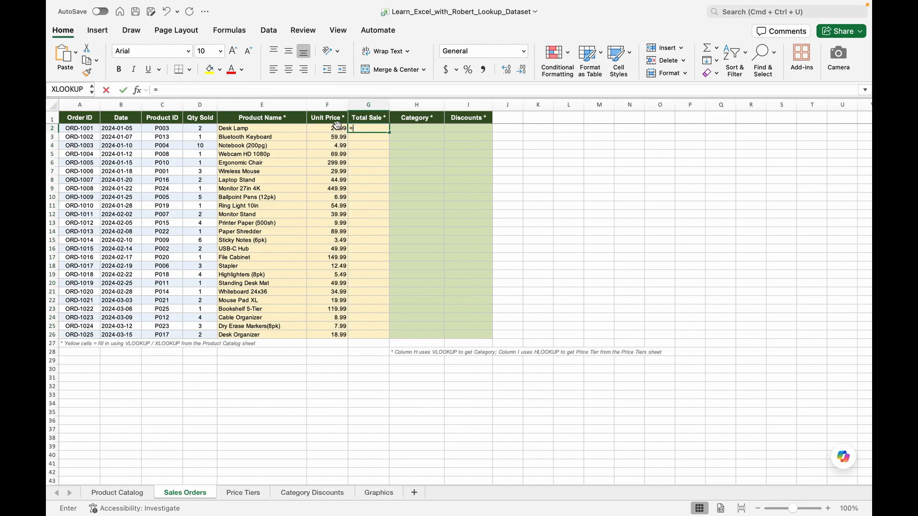
{"action": "left_click", "coordinate": [208, 130]}
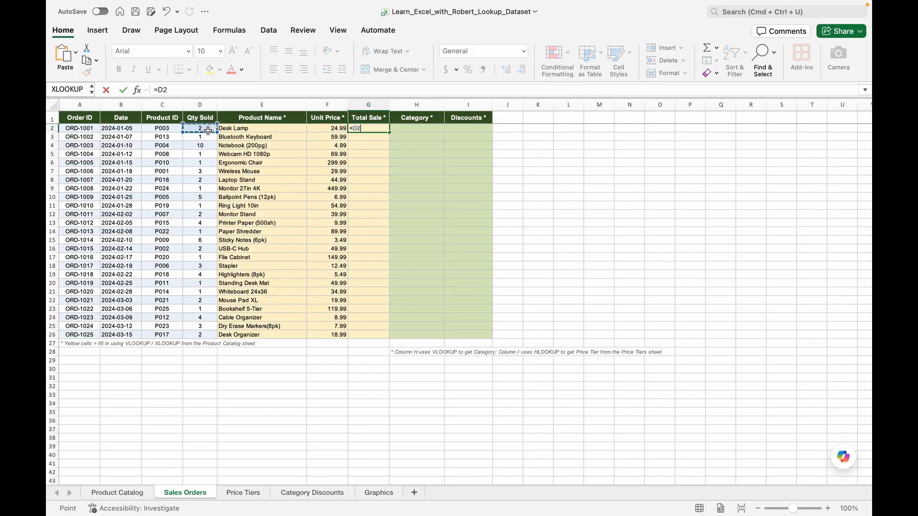
{"action": "type", "text": "*"}
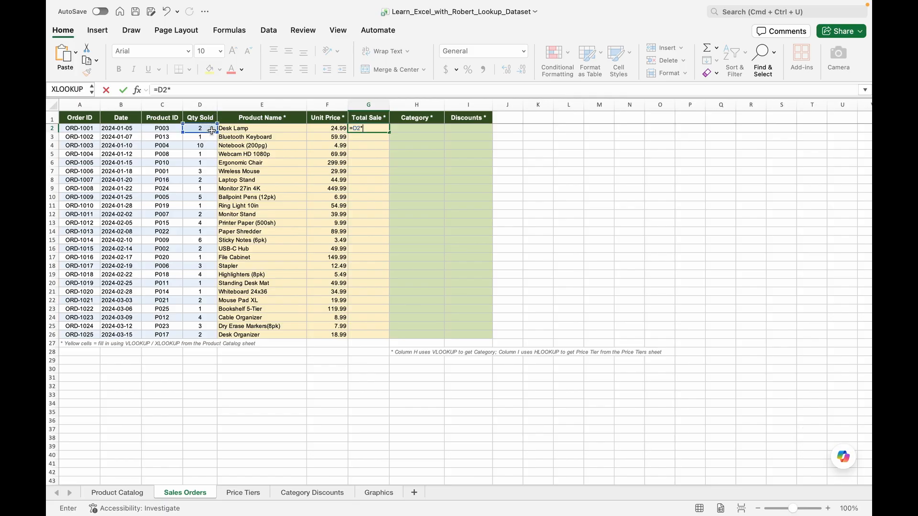
{"action": "left_click", "coordinate": [331, 128]}
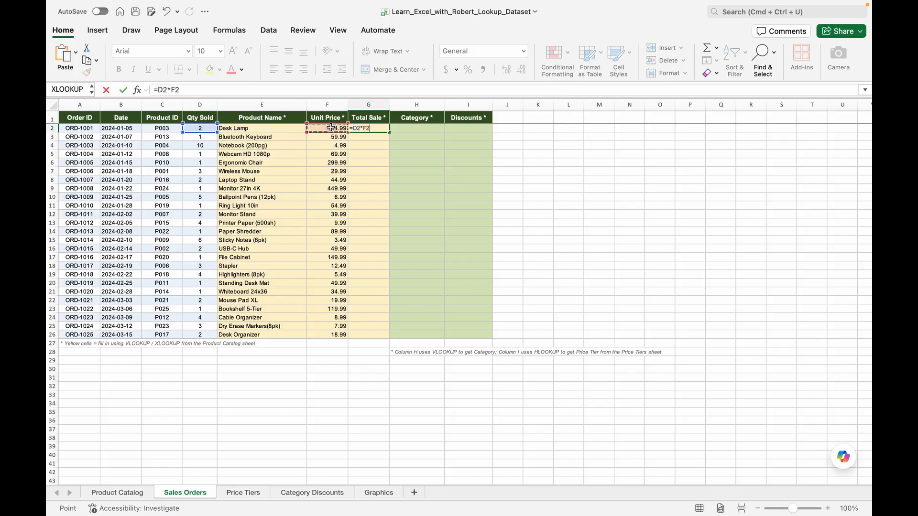
{"action": "key", "text": "Return"}
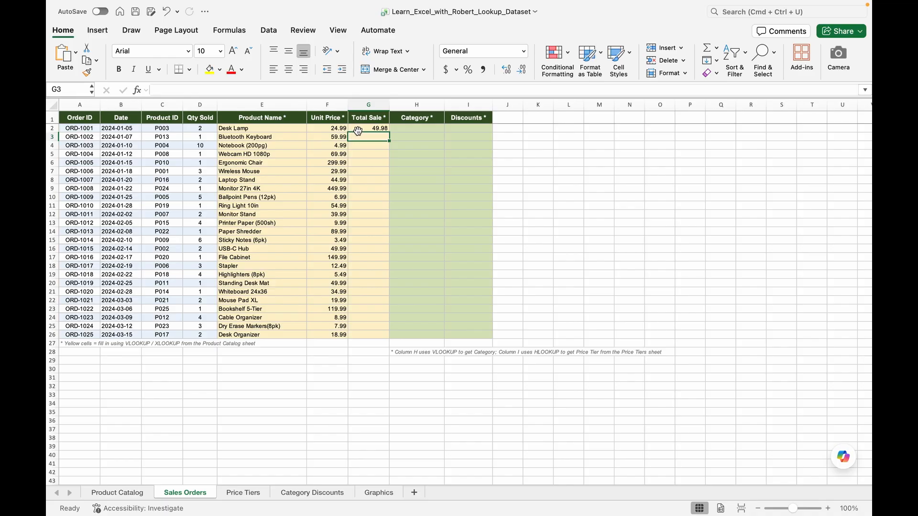
{"action": "left_click", "coordinate": [358, 129]}
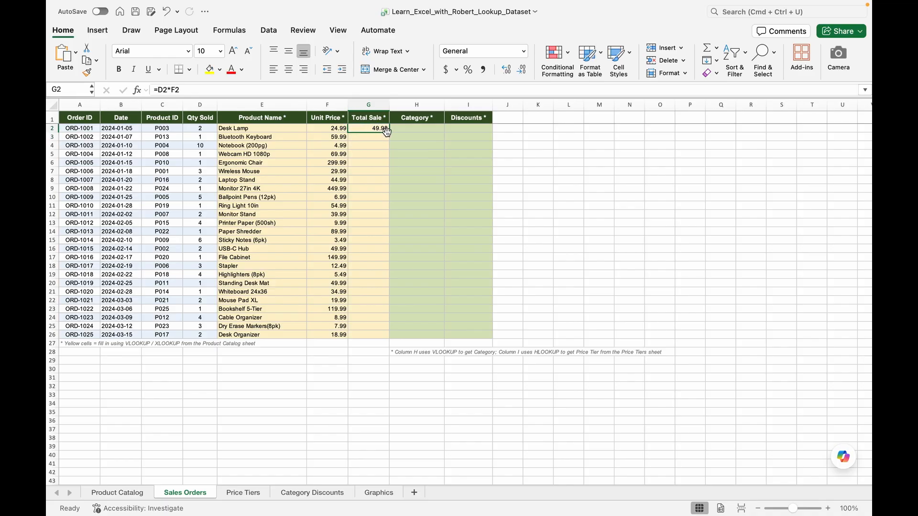
{"action": "left_click_drag", "start_coordinate": [387, 131], "coordinate": [384, 335]}
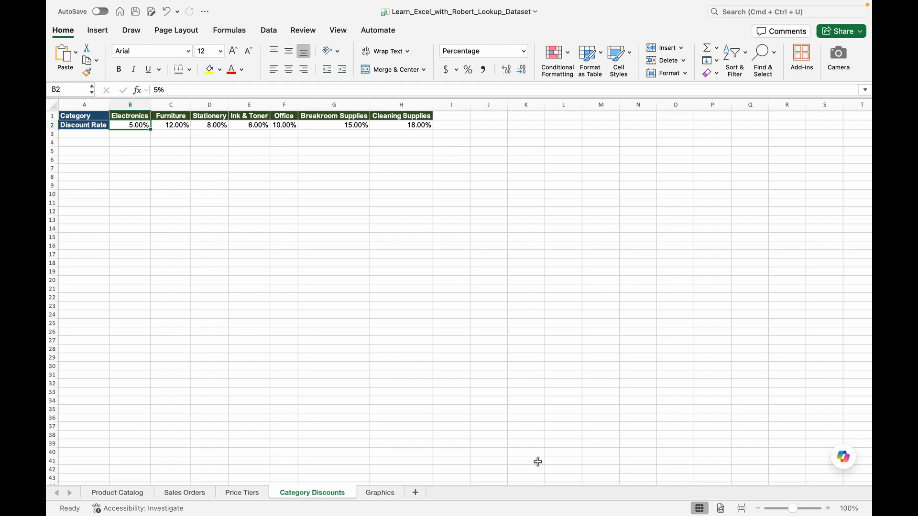
Step: Start an HLOOKUP formula in Discounts cell I2 of the Sales Orders sheet with H2 as the lookup value
{"action": "left_click", "coordinate": [186, 493]}
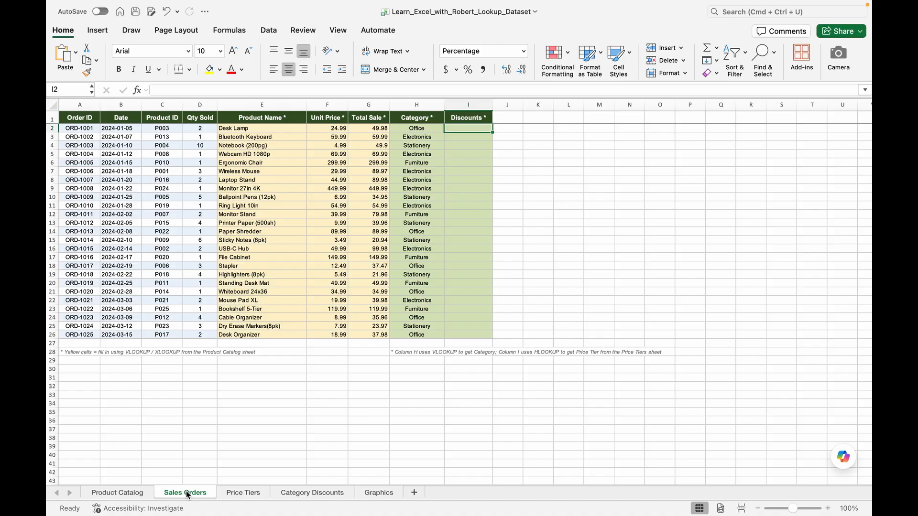
{"action": "type", "text": "=hl"}
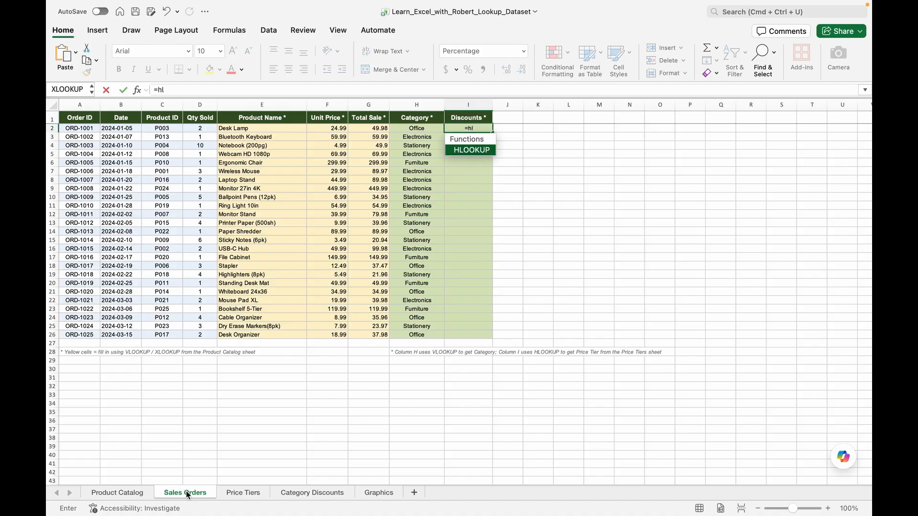
{"action": "double_click", "coordinate": [482, 151]}
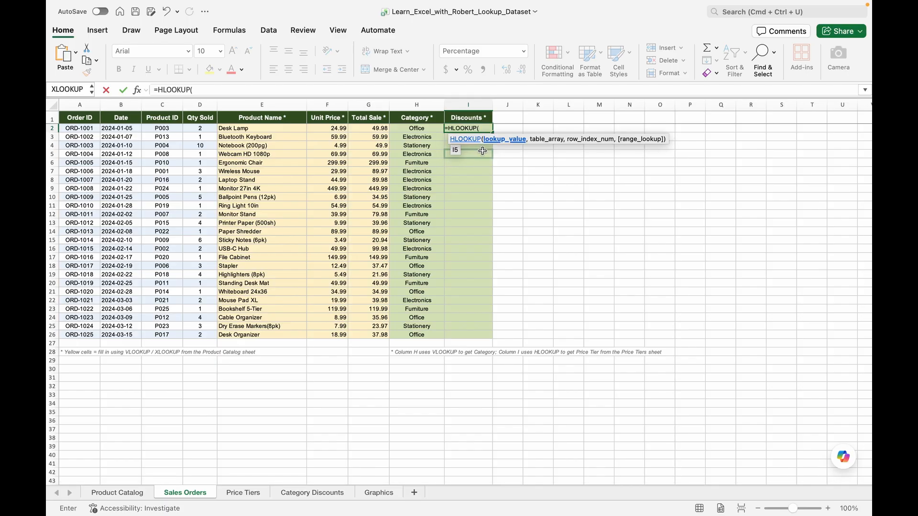
{"action": "left_click", "coordinate": [427, 129]}
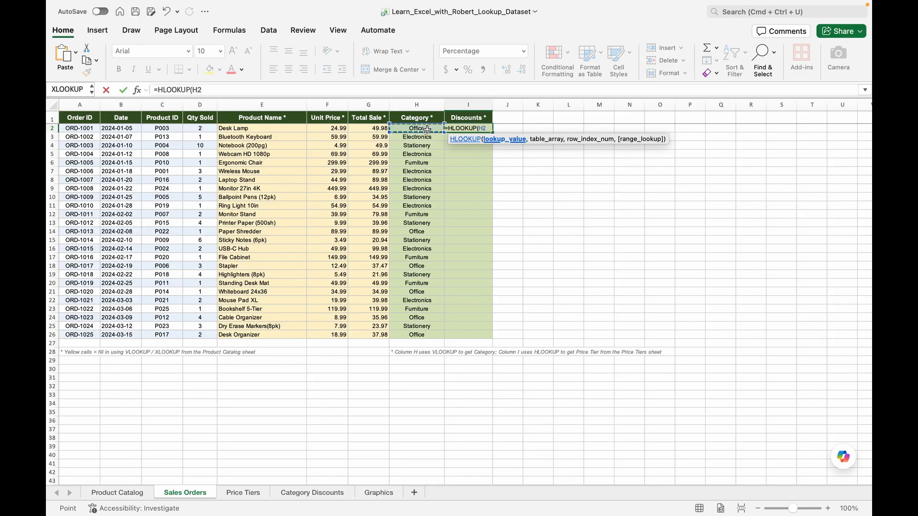
{"action": "type", "text": ","}
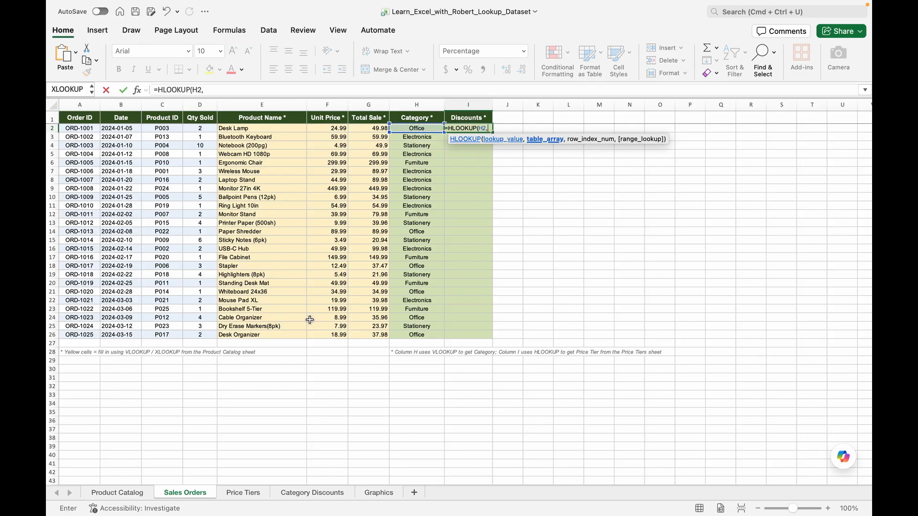
Step: Set the HLOOKUP table array to the absolute range 'Category Discounts'!$B$1:$H$2
{"action": "left_click", "coordinate": [297, 494]}
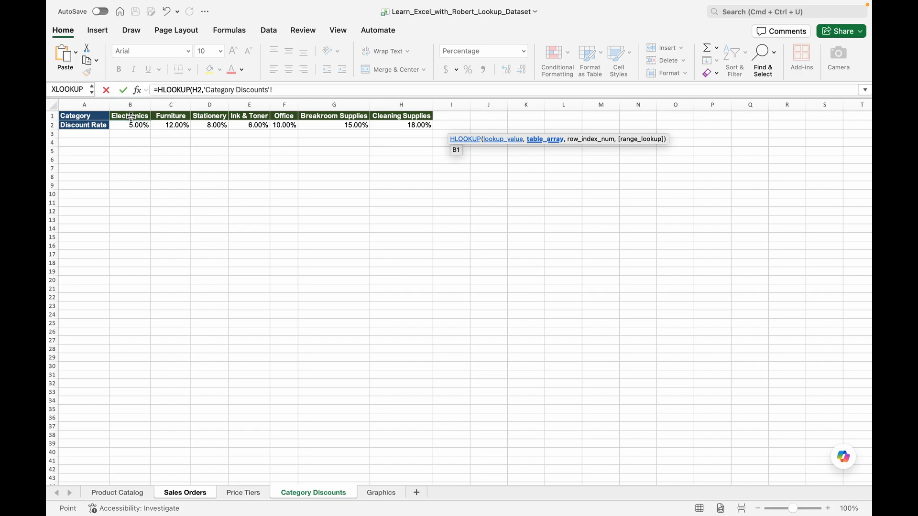
{"action": "left_click_drag", "start_coordinate": [130, 117], "coordinate": [376, 117]}
{"action": "left_click_drag", "start_coordinate": [405, 121], "coordinate": [406, 123]}
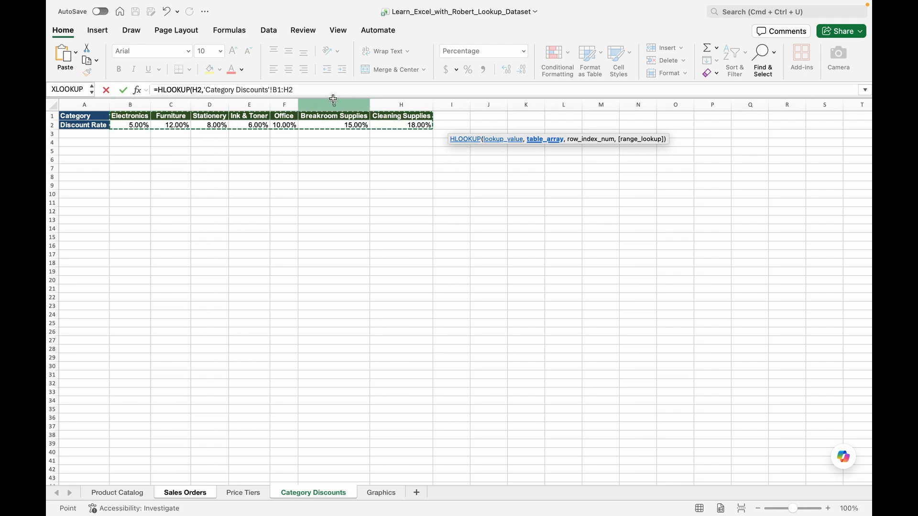
{"action": "left_click", "coordinate": [290, 90]}
{"action": "left_click_drag", "start_coordinate": [278, 90], "coordinate": [274, 91]}
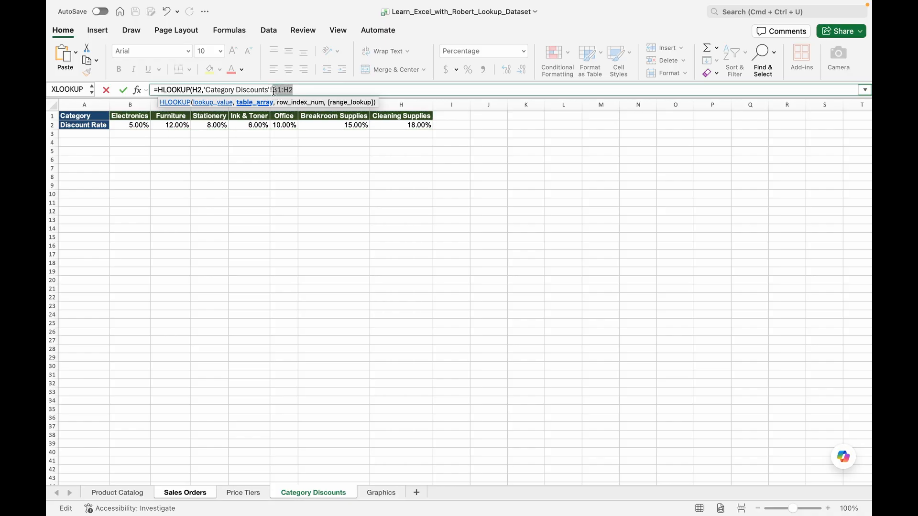
{"action": "key", "text": "F4"}
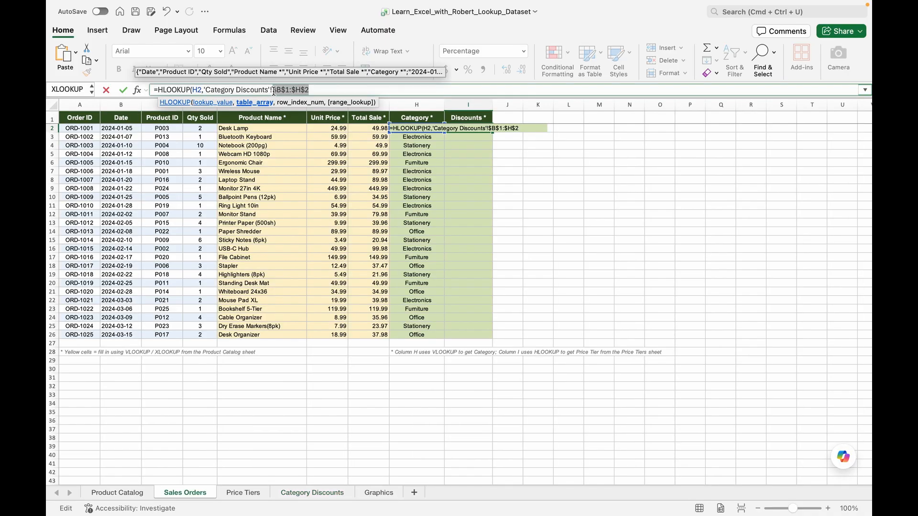
{"action": "left_click", "coordinate": [312, 90]}
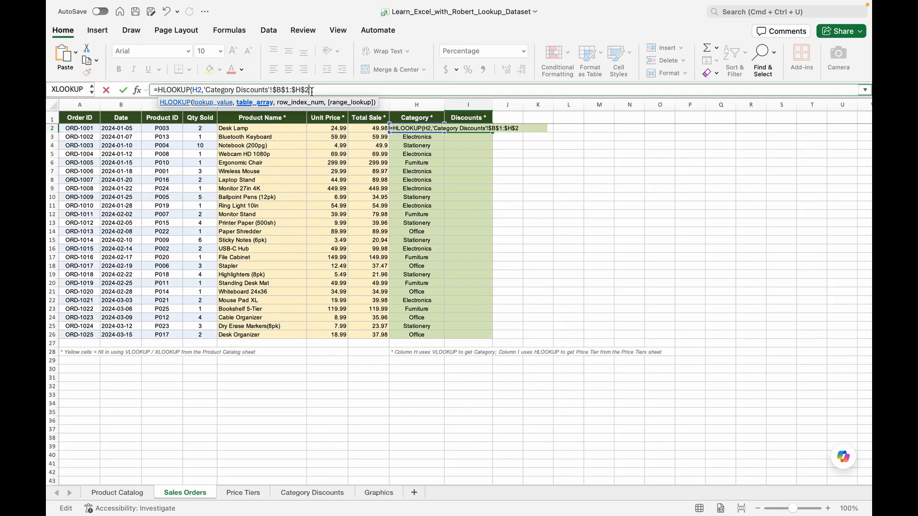
Step: Complete the Discounts lookup with row index 2 and exact match (FALSE), and fill it down from I2 to I26
{"action": "type", "text": ","}
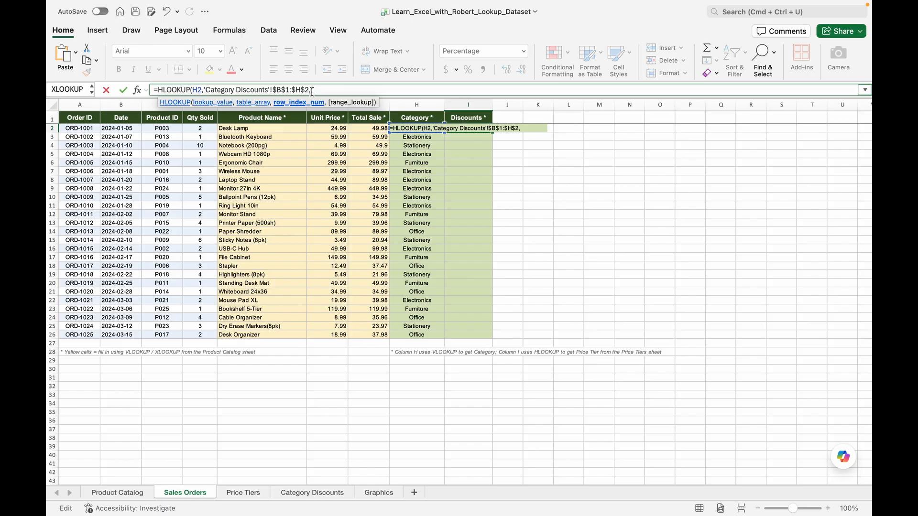
{"action": "type", "text": "2,"}
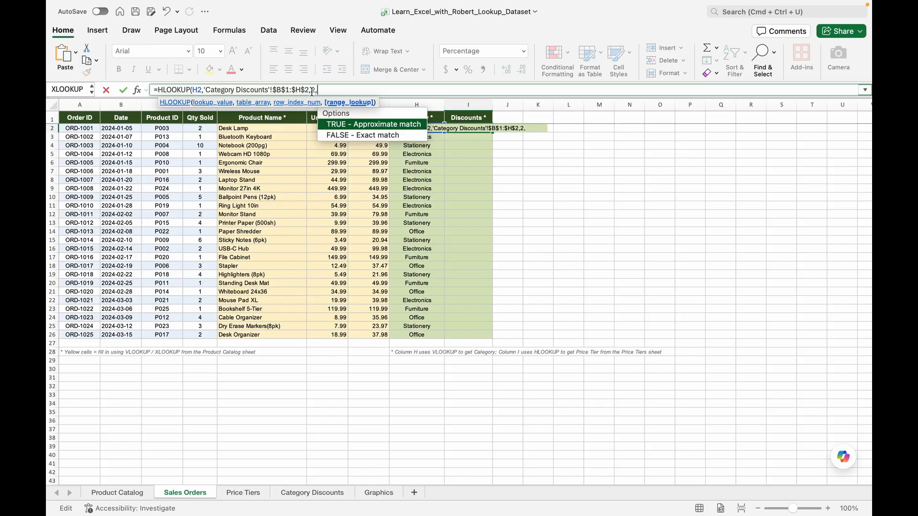
{"action": "double_click", "coordinate": [333, 136]}
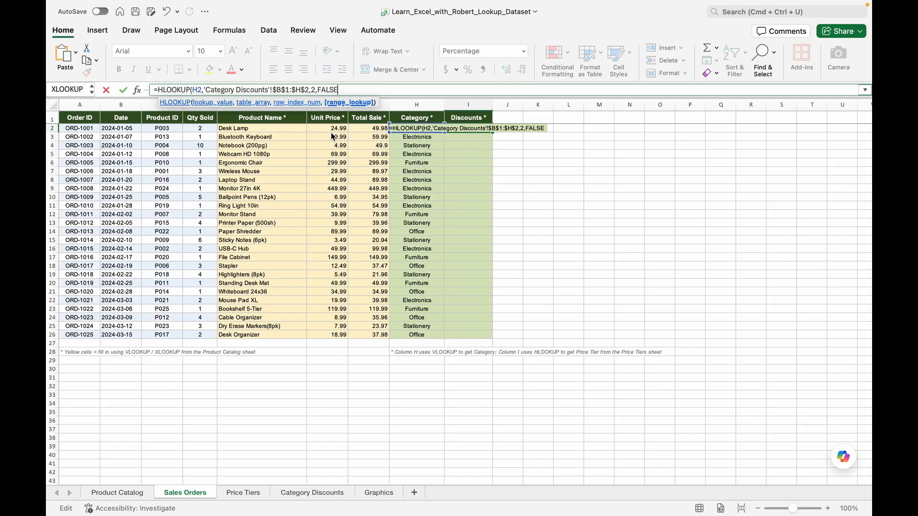
{"action": "key", "text": "Return"}
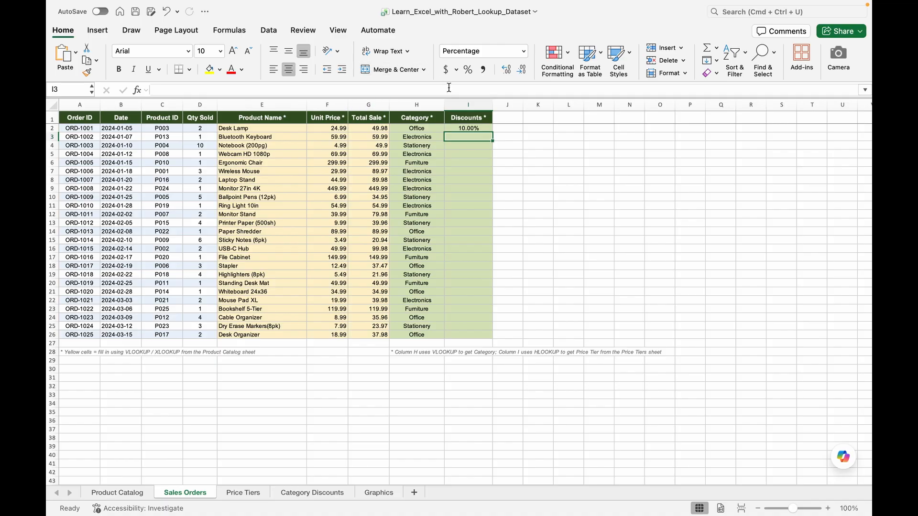
{"action": "left_click", "coordinate": [461, 126]}
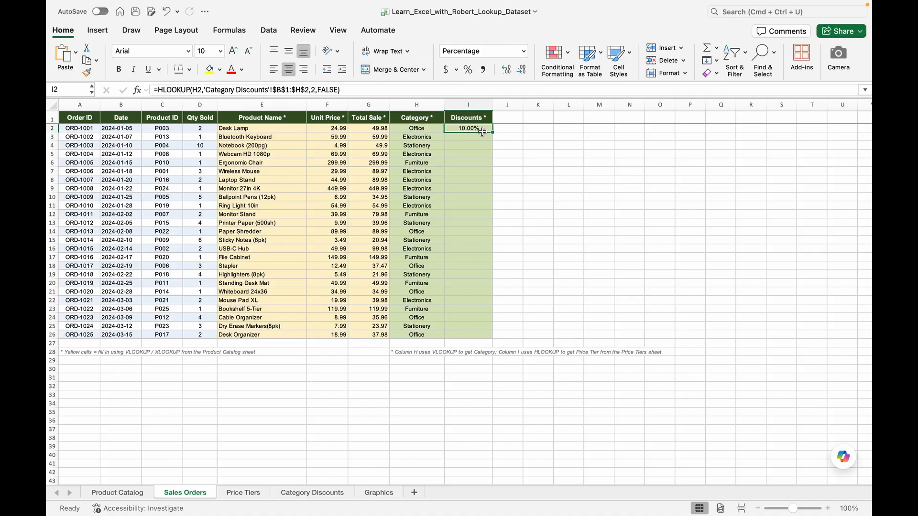
{"action": "left_click_drag", "start_coordinate": [493, 133], "coordinate": [485, 336]}
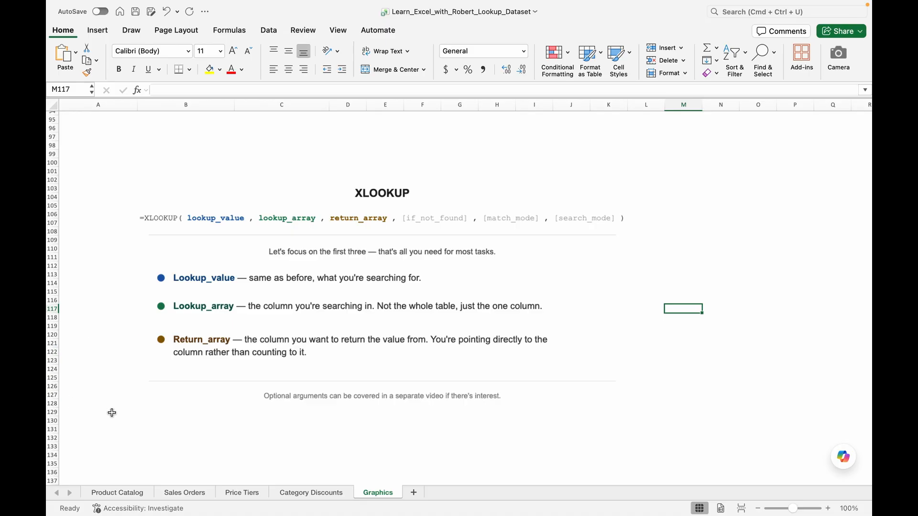
Step: Start an XLOOKUP formula in Product Name cell E2 of the Sales Orders sheet with C2 as the lookup value
{"action": "left_click", "coordinate": [175, 491]}
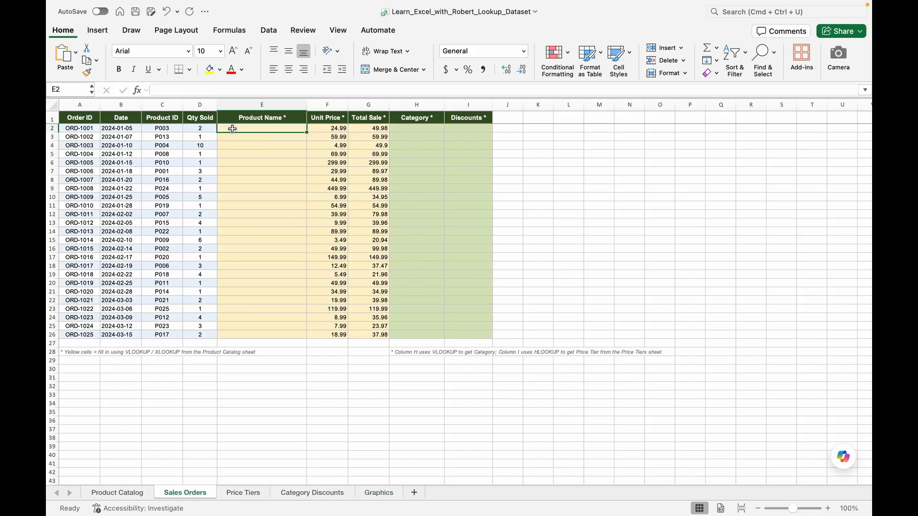
{"action": "type", "text": "=x"}
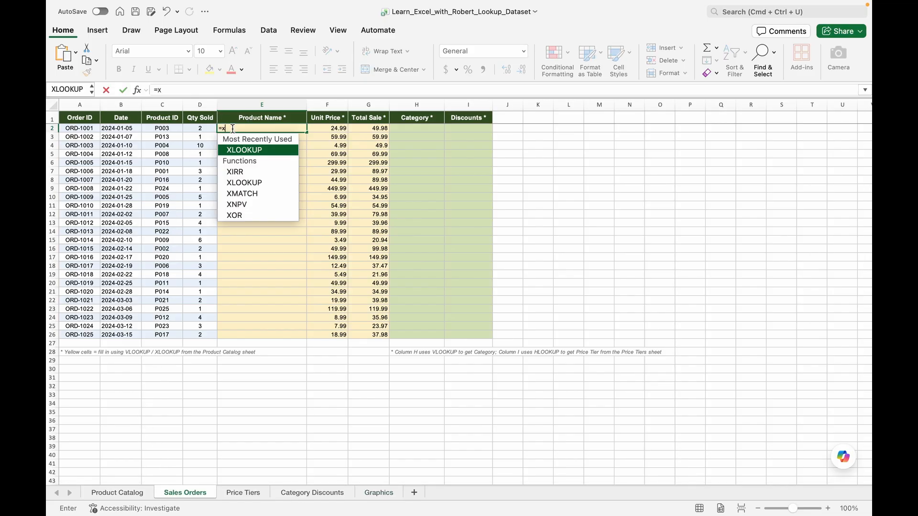
{"action": "type", "text": "look"}
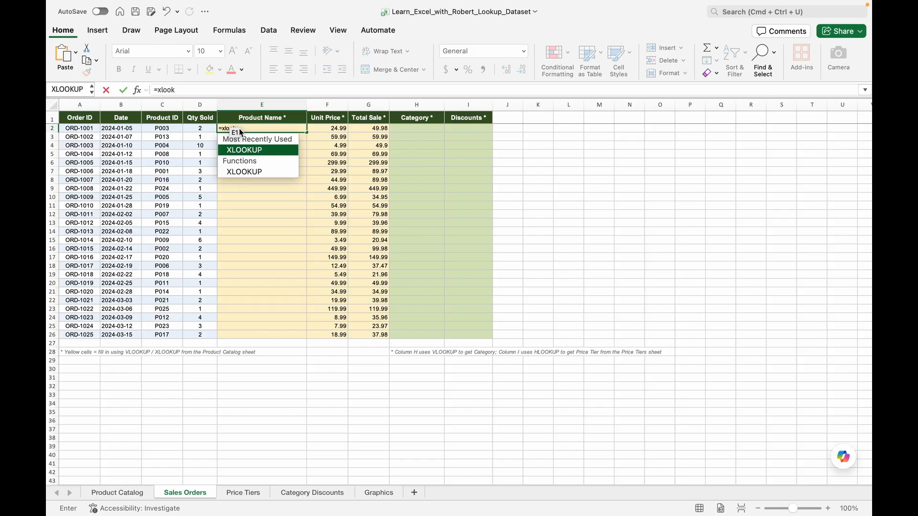
{"action": "left_click", "coordinate": [237, 151]}
{"action": "left_click", "coordinate": [238, 150]}
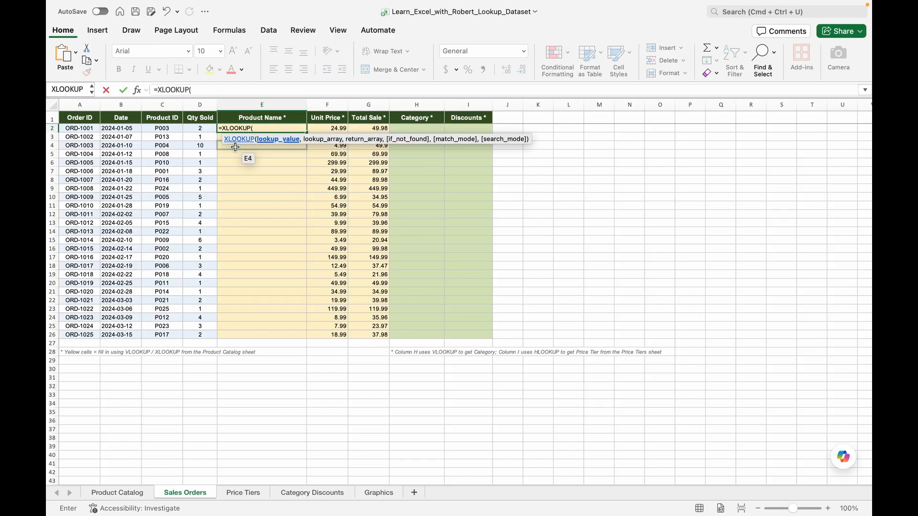
{"action": "left_click", "coordinate": [173, 129]}
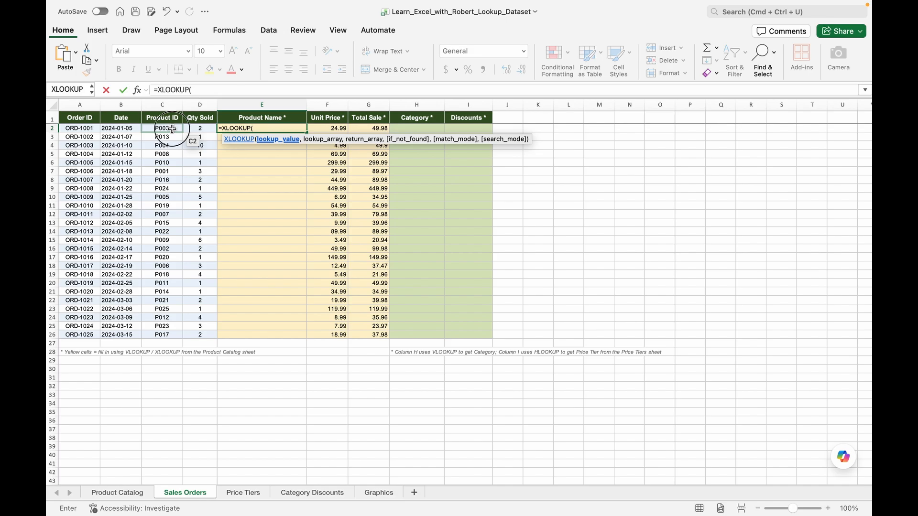
{"action": "type", "text": ","}
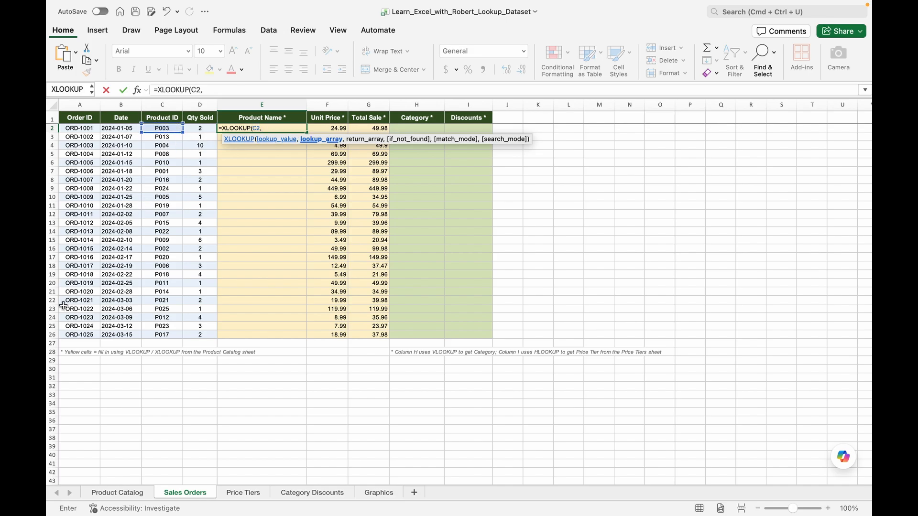
Step: Complete the XLOOKUP with 'Product Catalog'!A:A as the lookup array and 'Product Catalog'!B:B as the return array
{"action": "left_click", "coordinate": [113, 492]}
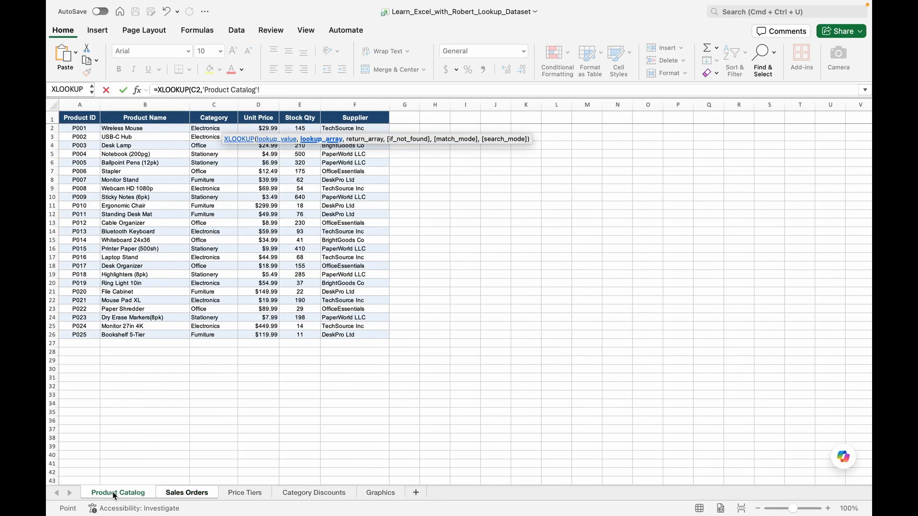
{"action": "left_click", "coordinate": [76, 104]}
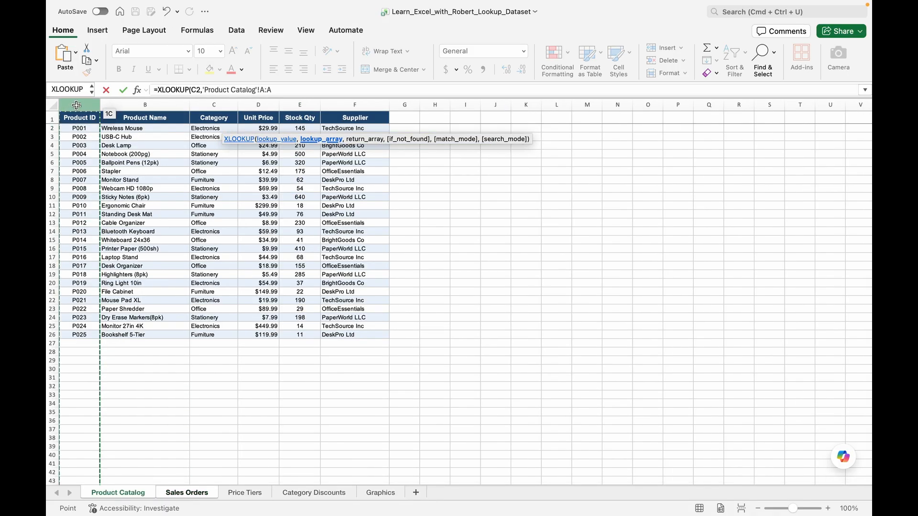
{"action": "type", "text": ","}
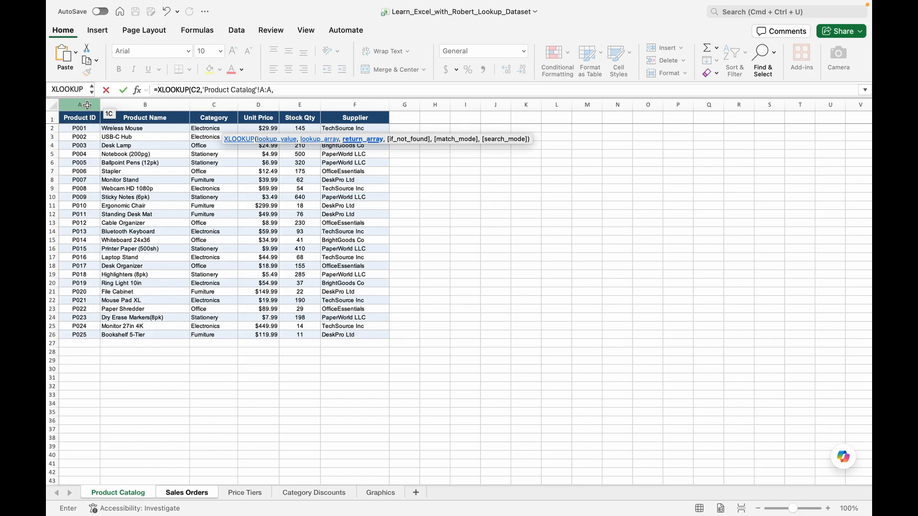
{"action": "left_click", "coordinate": [122, 105]}
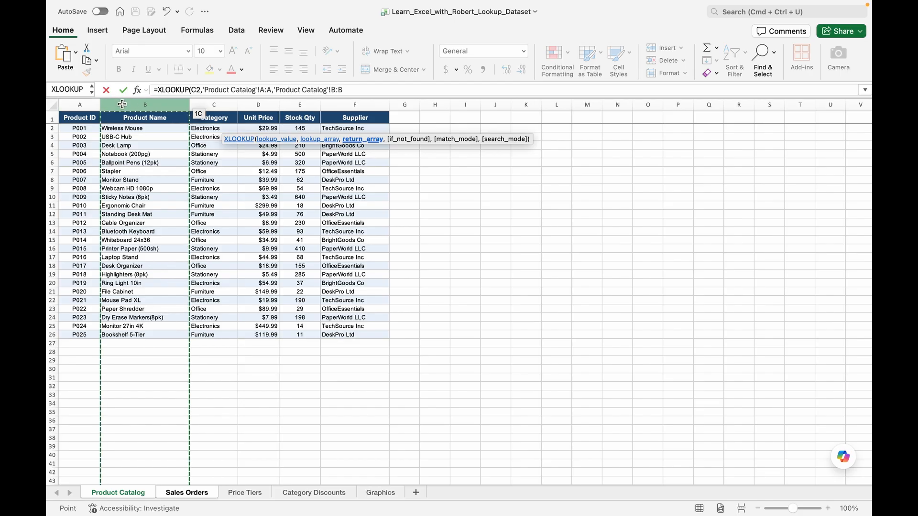
{"action": "type", "text": ")"}
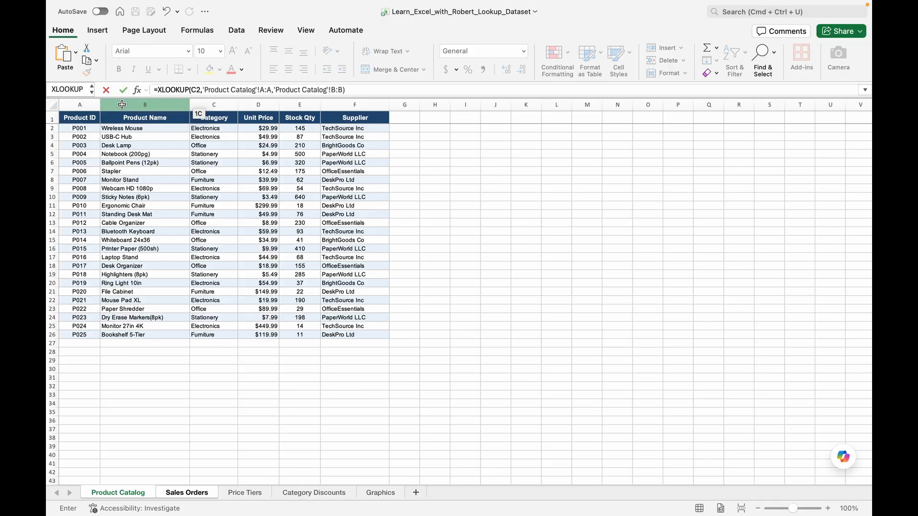
{"action": "key", "text": "Return"}
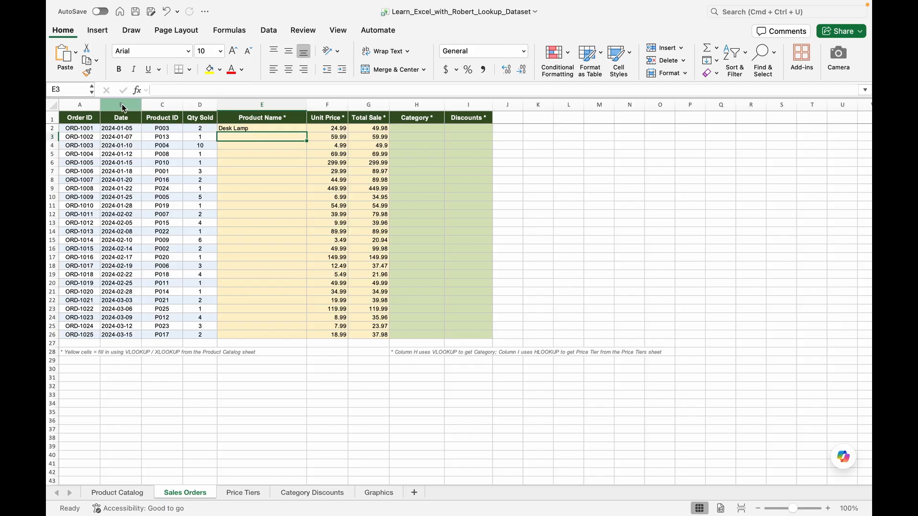
Step: Add a trailing space after P003 in Product ID cell C2 to break its exact match
{"action": "left_click", "coordinate": [162, 126]}
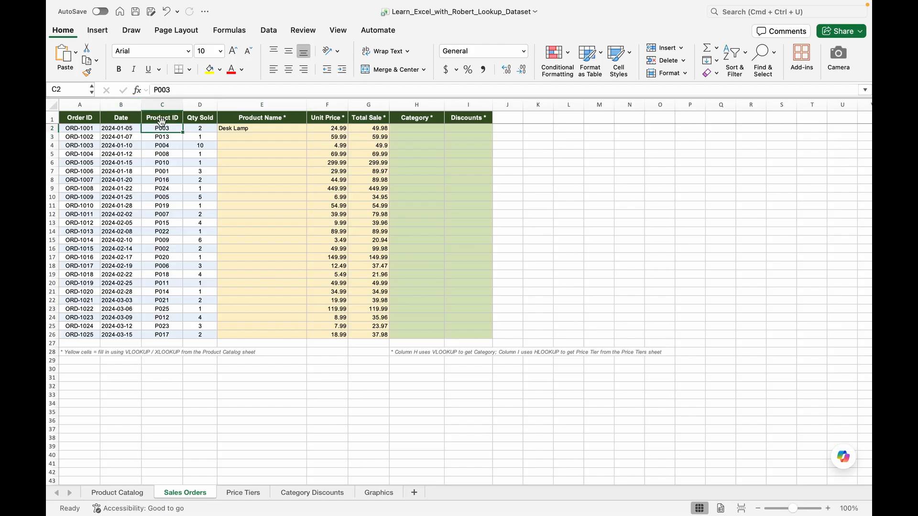
{"action": "left_click", "coordinate": [180, 91]}
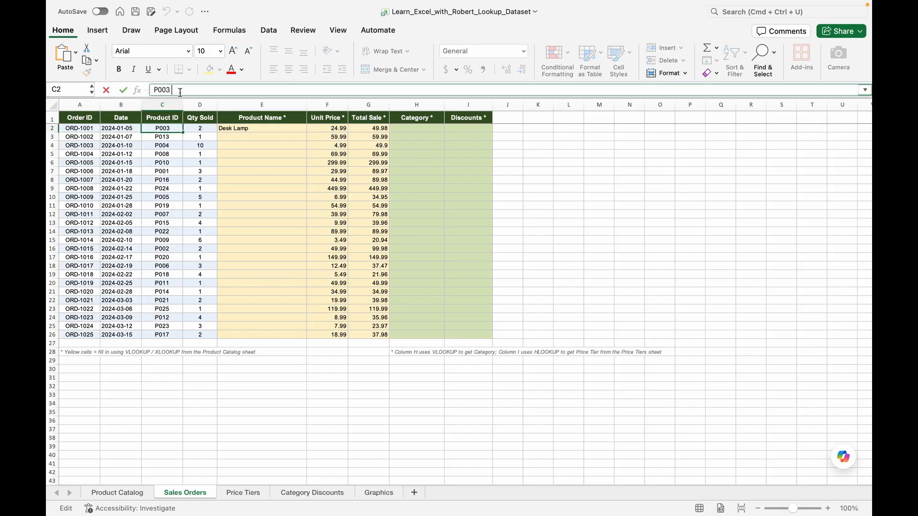
{"action": "left_click", "coordinate": [124, 90]}
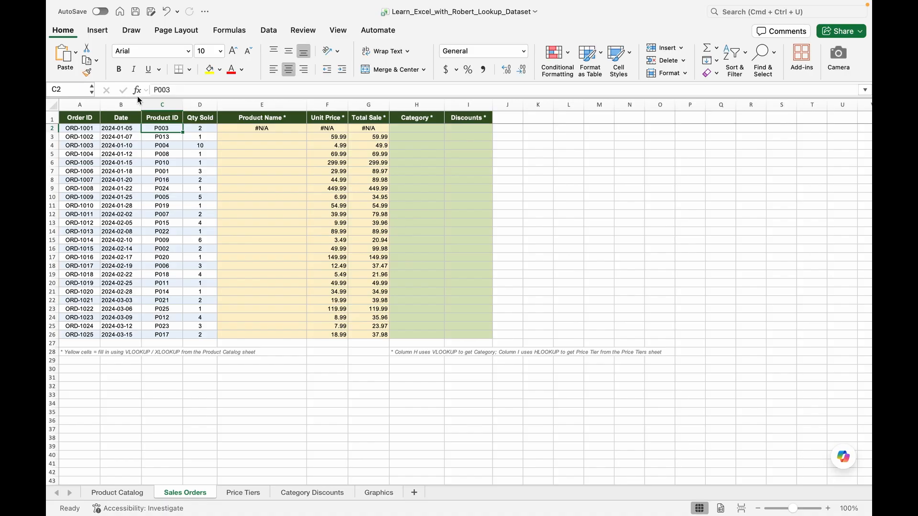
Step: Add "Not Found" as the if_not_found argument of the XLOOKUP formula in Product Name cell E2
{"action": "left_click", "coordinate": [253, 128]}
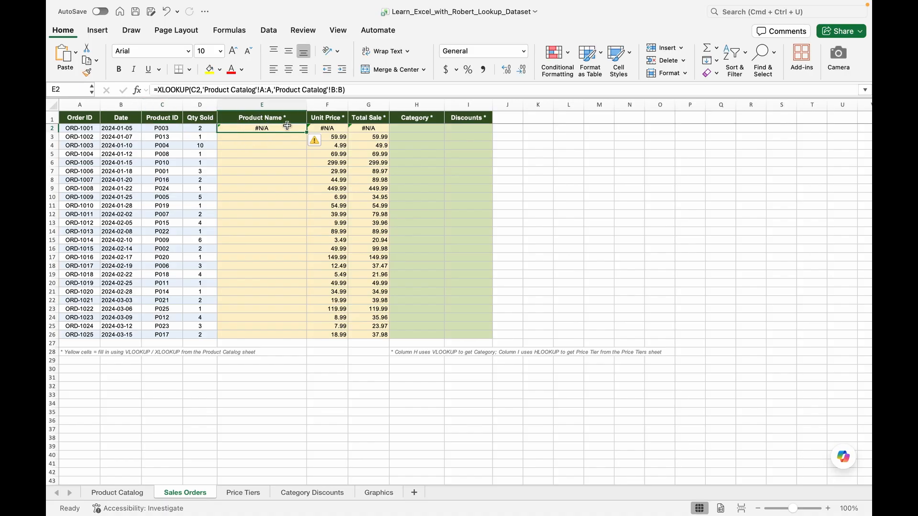
{"action": "left_click", "coordinate": [352, 92]}
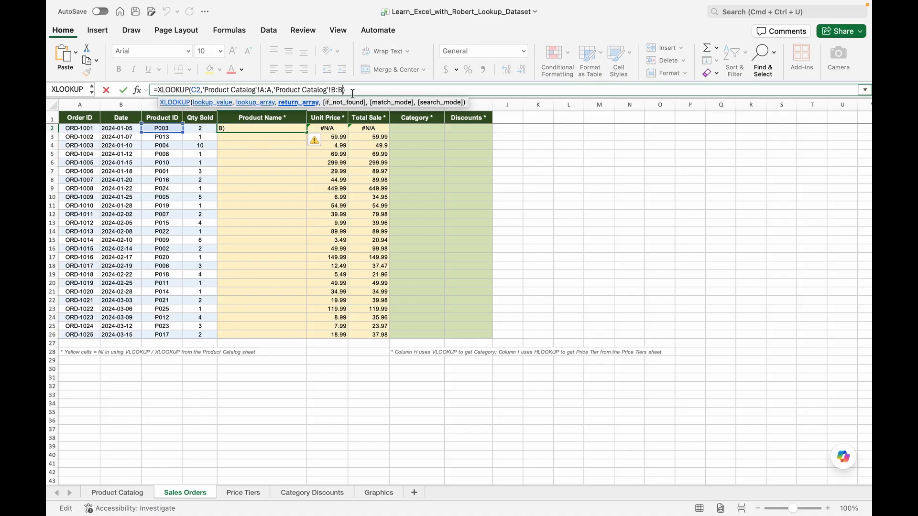
{"action": "type", "text": ", "}
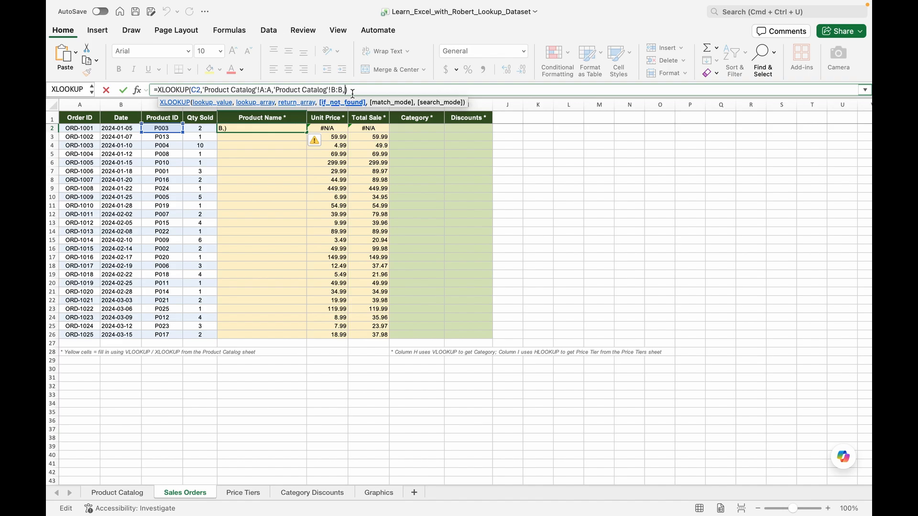
{"action": "type", "text": "\"Not Found\""}
{"action": "key", "text": "Return"}
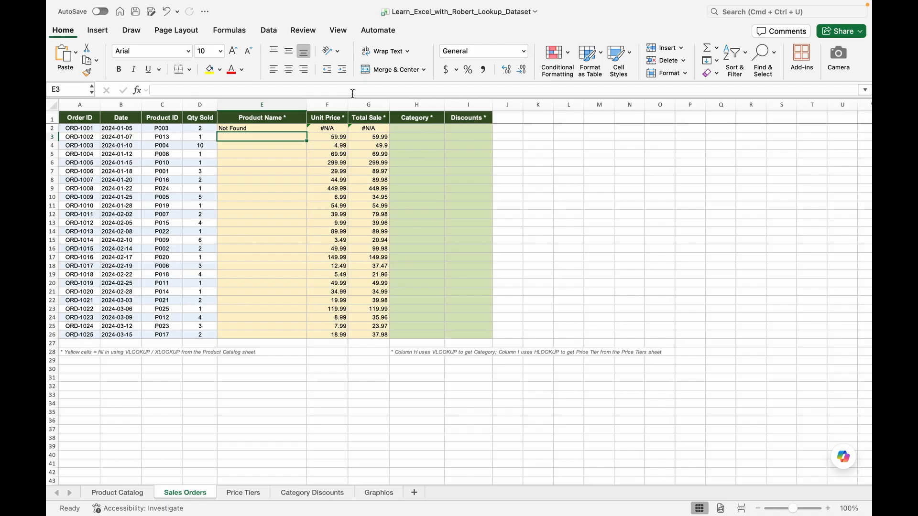
Step: Fill the XLOOKUP formula down from E2 to E26 and select Category cell H2
{"action": "left_click", "coordinate": [276, 128]}
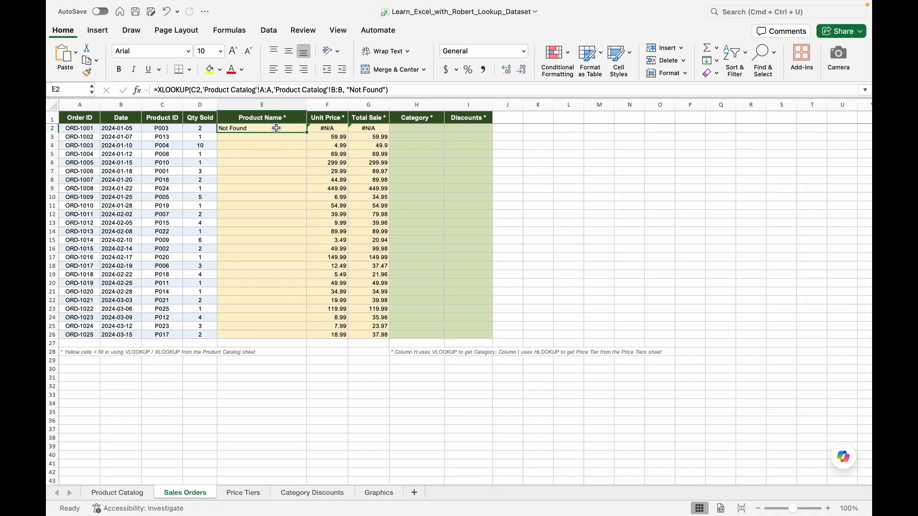
{"action": "left_click_drag", "start_coordinate": [306, 132], "coordinate": [318, 337]}
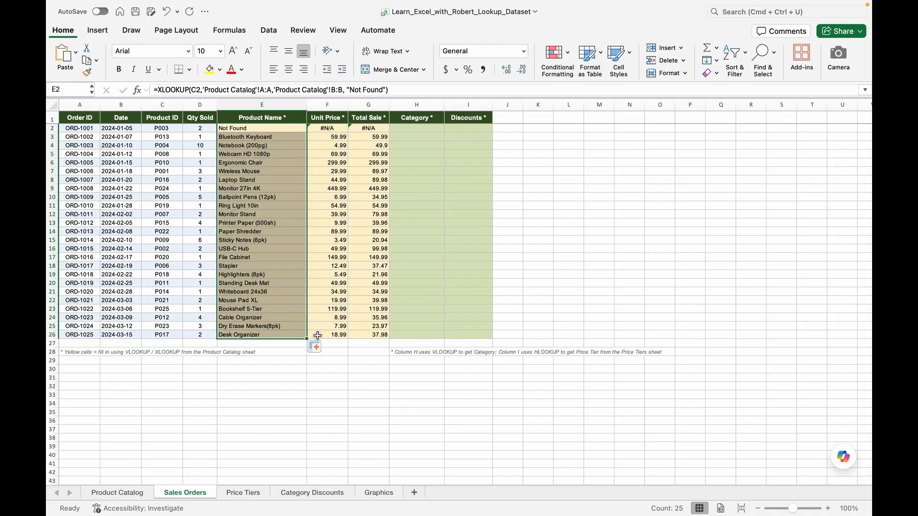
{"action": "key", "text": "Right"}
{"action": "key", "text": "Right"}
{"action": "key", "text": "Right"}
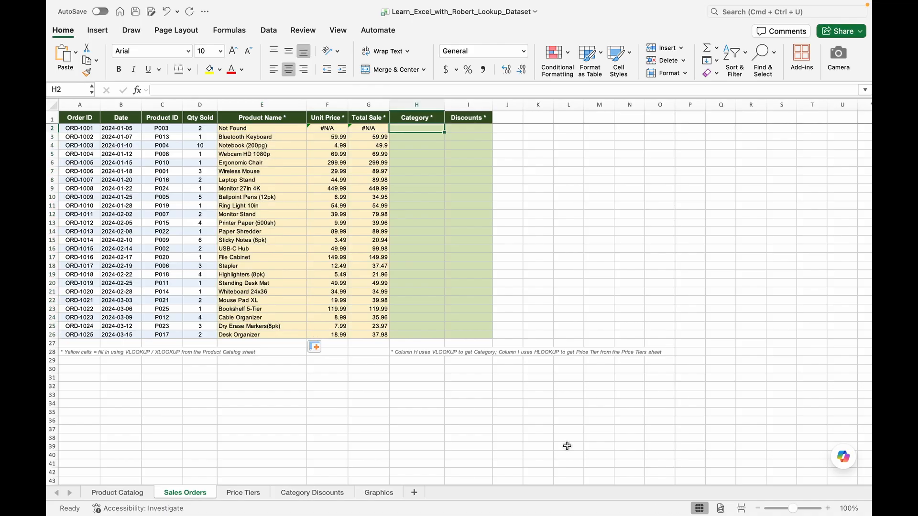